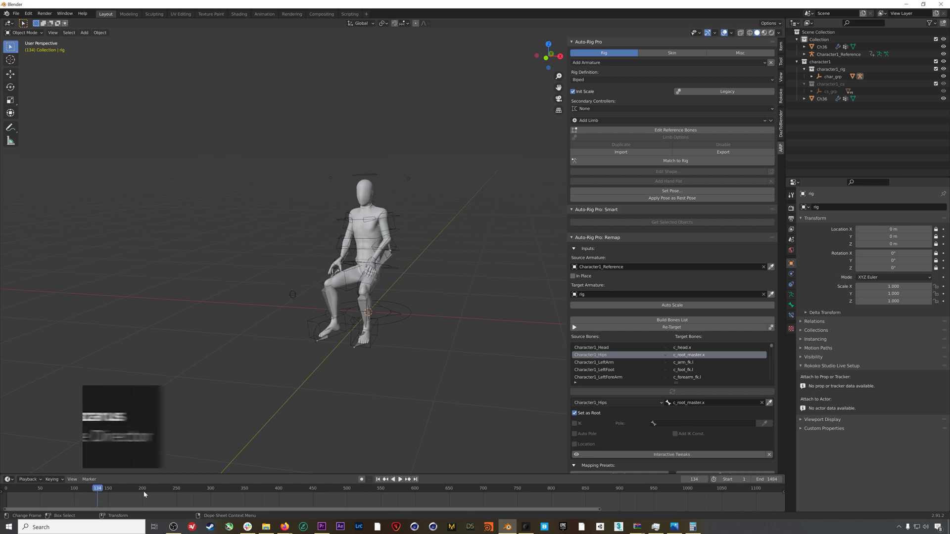
Step: Play the finished seated character animation and inspect the Mannequin character in Mixamo from another angle
{"action": "key", "text": "space"}
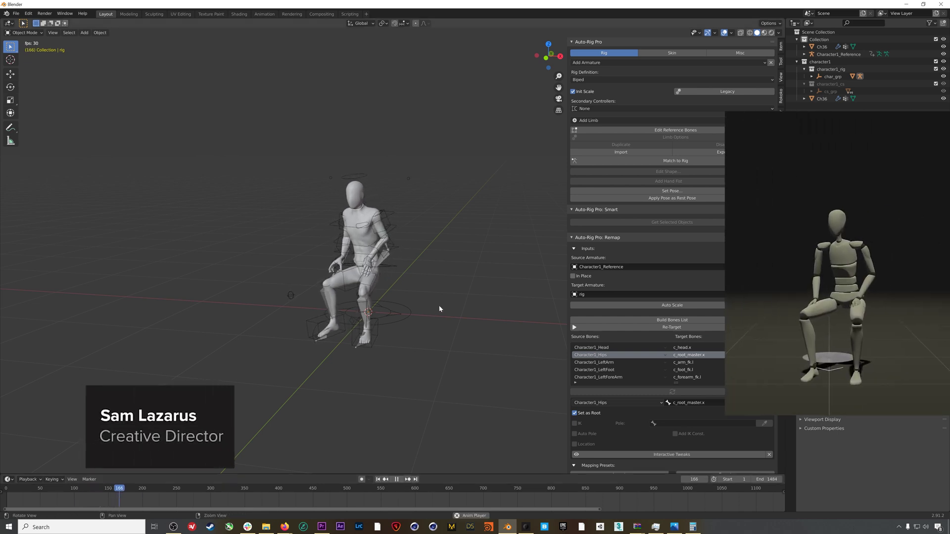
{"action": "mouse_move", "coordinate": [439, 308]}
{"action": "middle_mouse_down"}
{"action": "mouse_move", "coordinate": [470, 303]}
{"action": "mouse_move", "coordinate": [452, 306]}
{"action": "middle_mouse_up"}
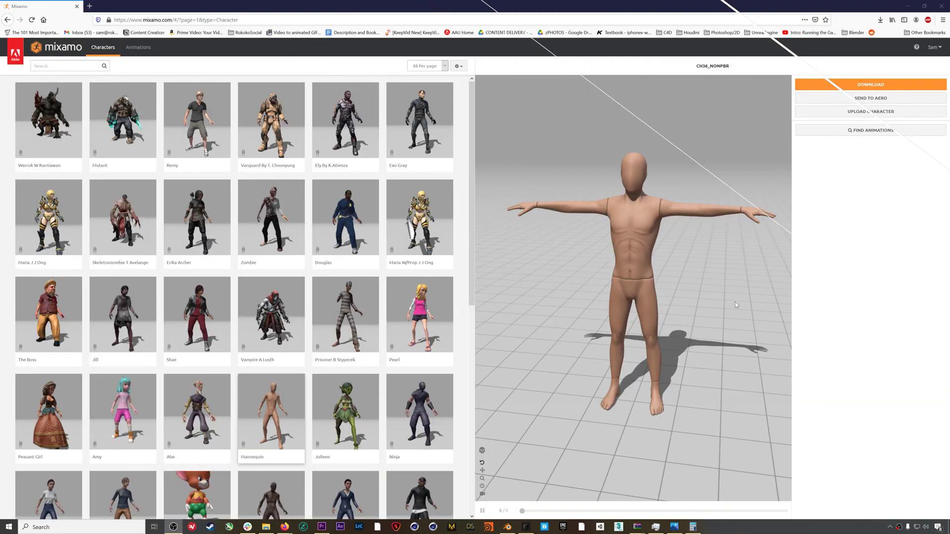
{"action": "left_click_drag", "start_coordinate": [729, 307], "coordinate": [690, 323]}
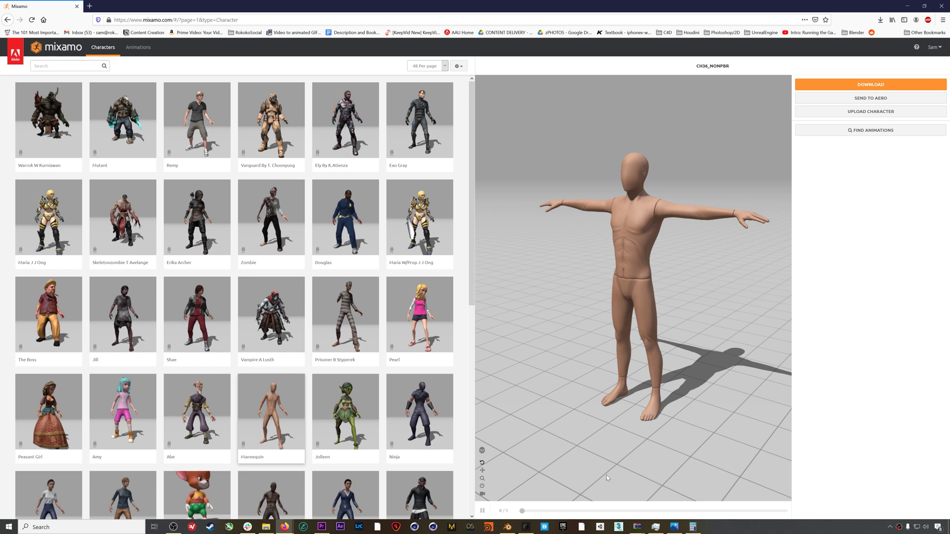
Step: Switch to Blender and import Mixamo_Mesh.fbx from the 210430_AutoRigPro folder as an FBX
{"action": "left_click", "coordinate": [507, 527]}
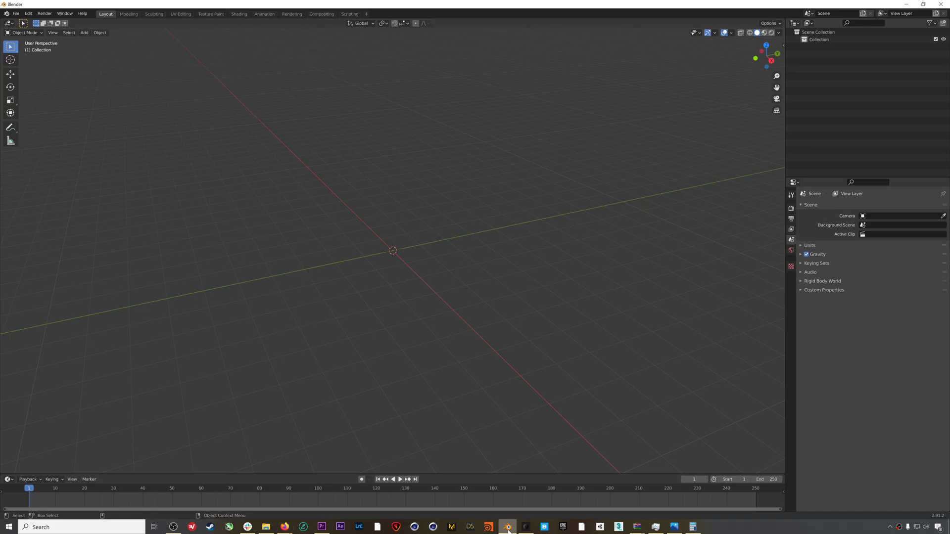
{"action": "left_click", "coordinate": [17, 16]}
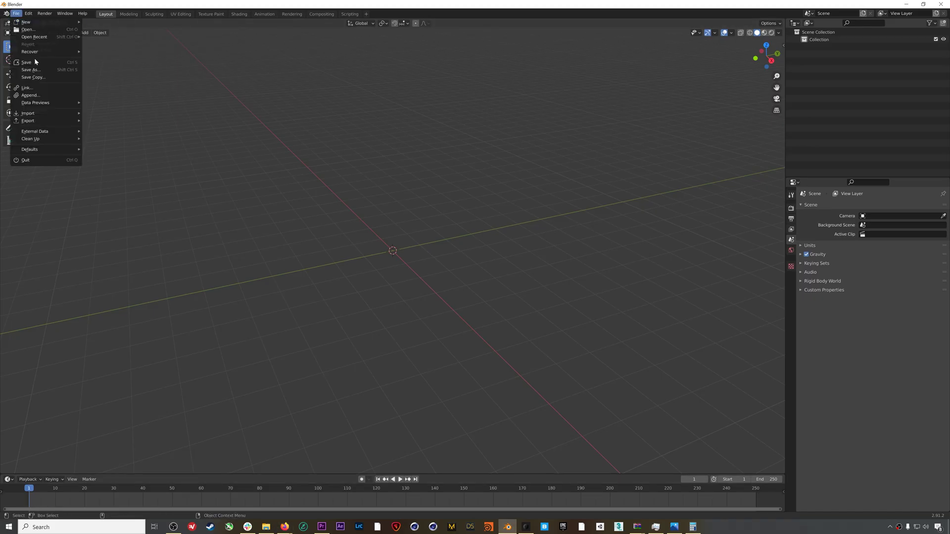
{"action": "mouse_move", "coordinate": [49, 113]}
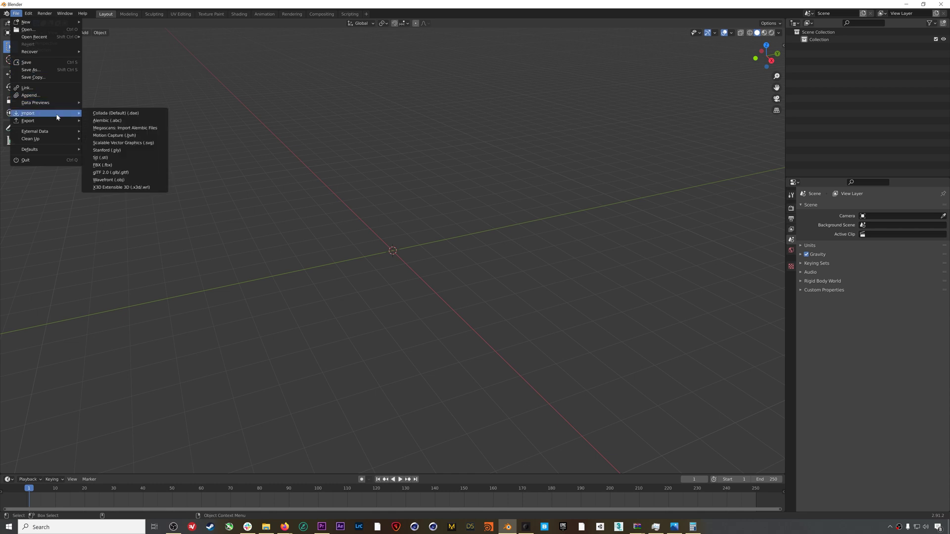
{"action": "left_click", "coordinate": [105, 165]}
{"action": "left_click", "coordinate": [289, 184]}
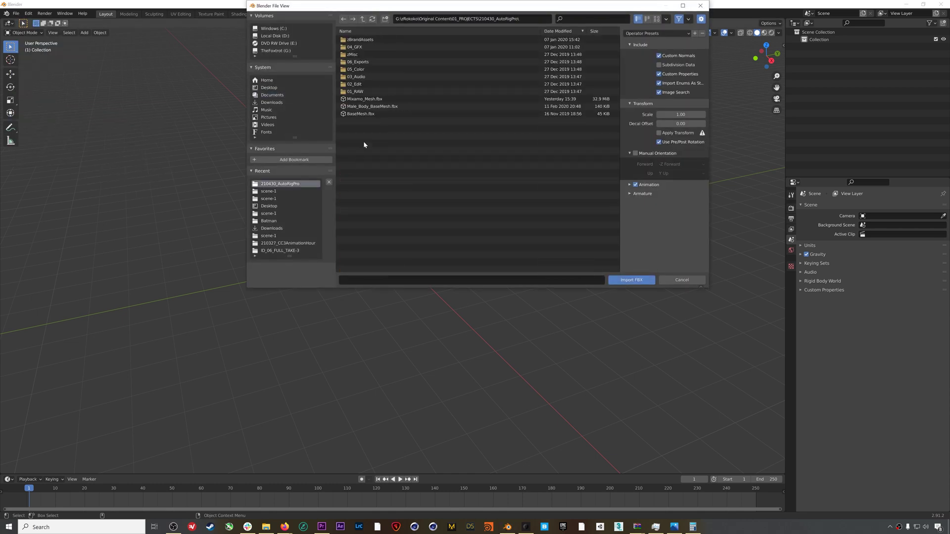
{"action": "left_click", "coordinate": [370, 99]}
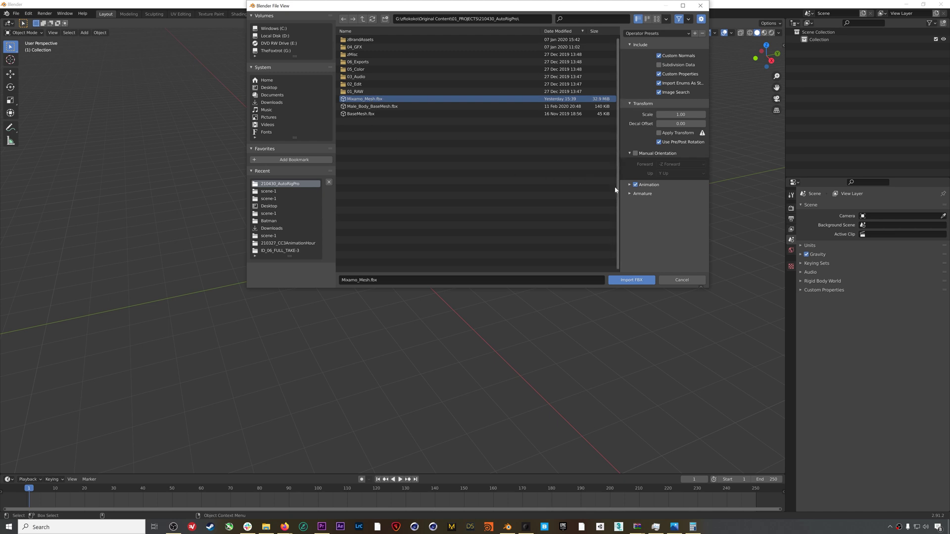
{"action": "left_click", "coordinate": [630, 194]}
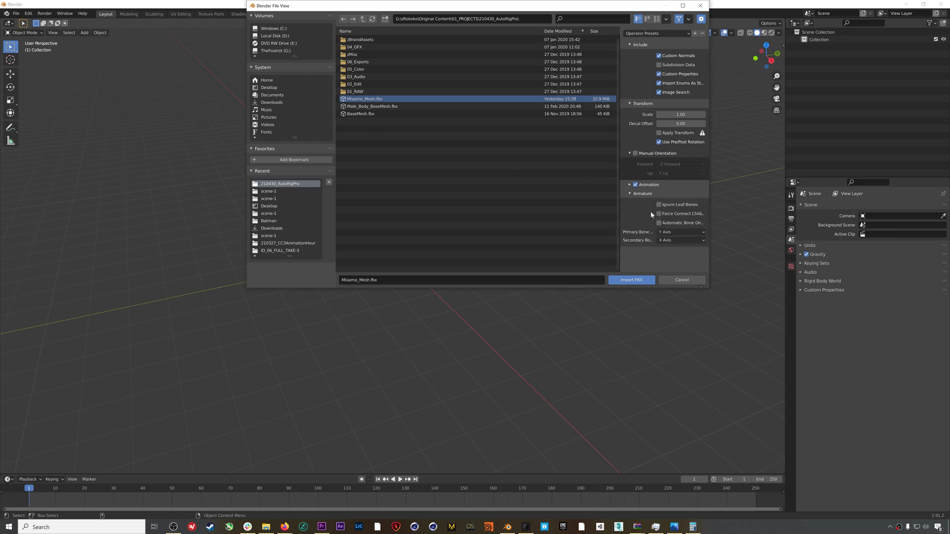
{"action": "left_click", "coordinate": [631, 280]}
Step: Load the selected Ch36 mesh into Auto-Rig Pro: Smart to start the marker setup
{"action": "middle_click_drag", "start_coordinate": [401, 214], "coordinate": [457, 193]}
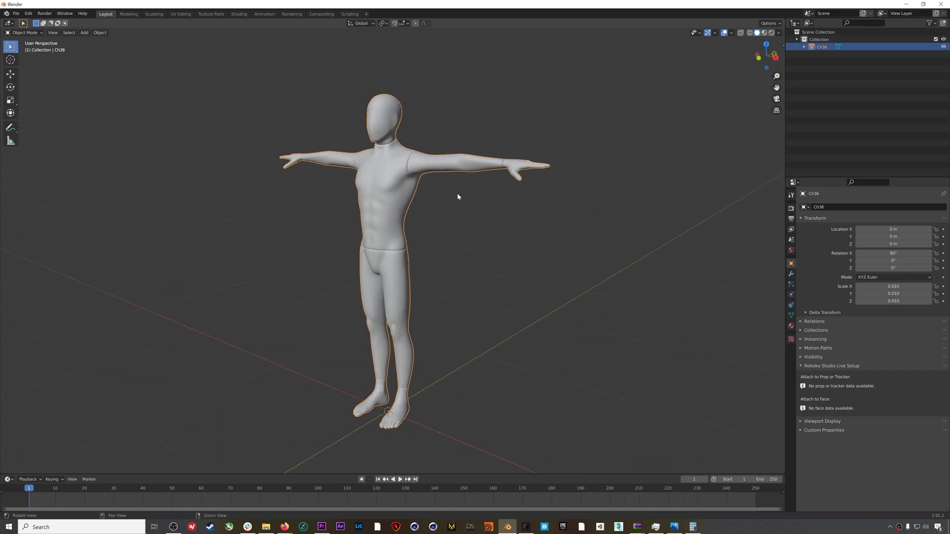
{"action": "left_click", "coordinate": [805, 47]}
{"action": "middle_click_drag", "start_coordinate": [468, 281], "coordinate": [434, 259]}
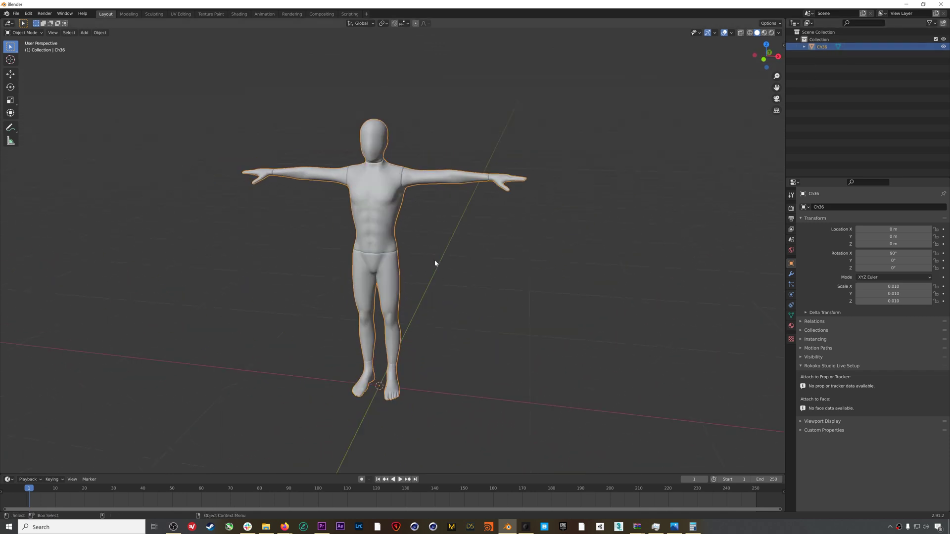
{"action": "left_click", "coordinate": [784, 45]}
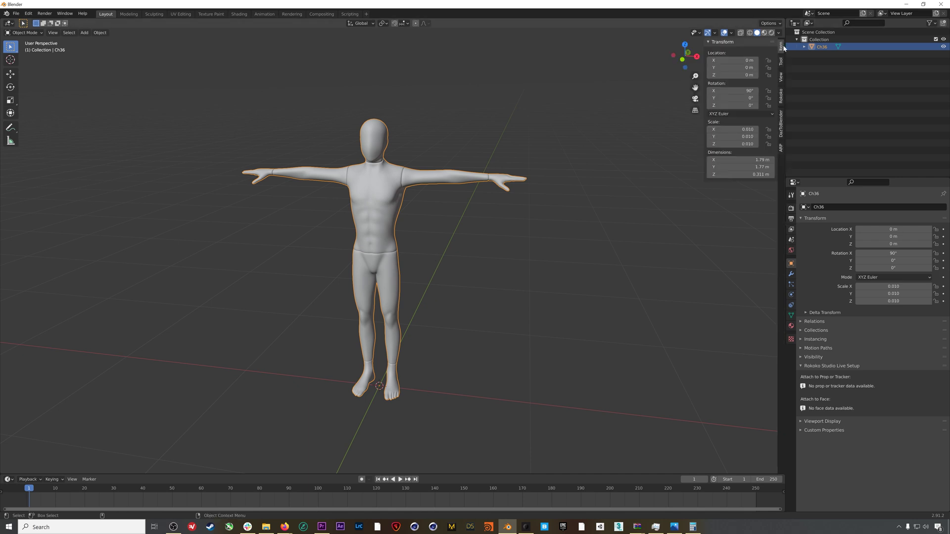
{"action": "left_click", "coordinate": [781, 147]}
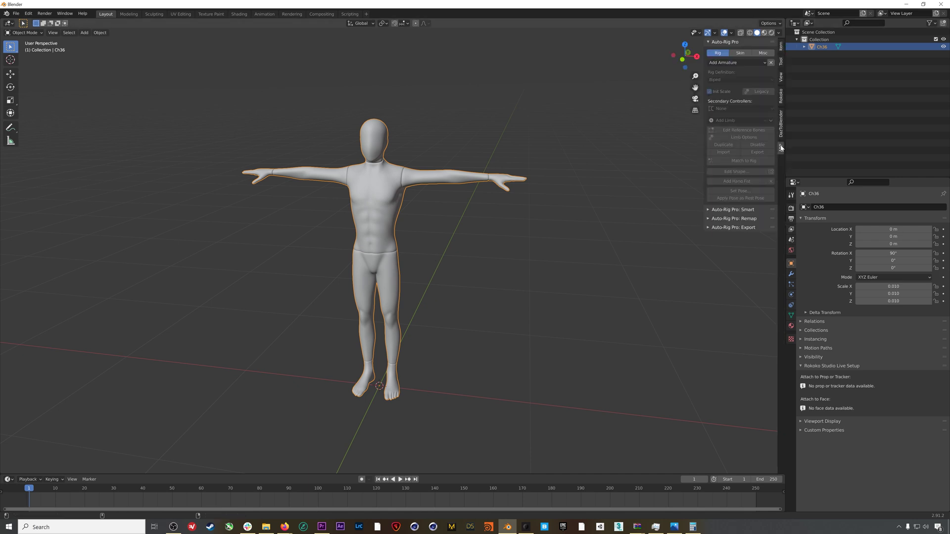
{"action": "left_click", "coordinate": [739, 209]}
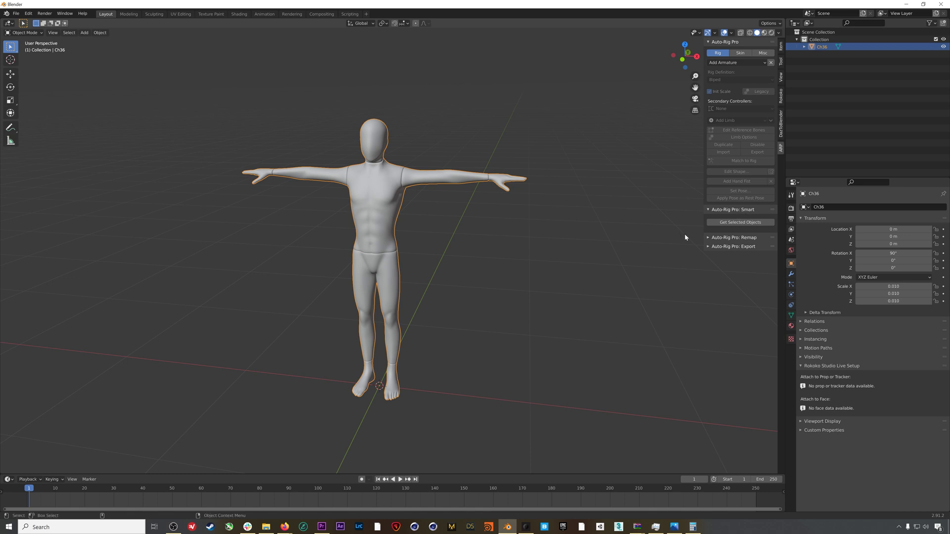
{"action": "left_click", "coordinate": [742, 222]}
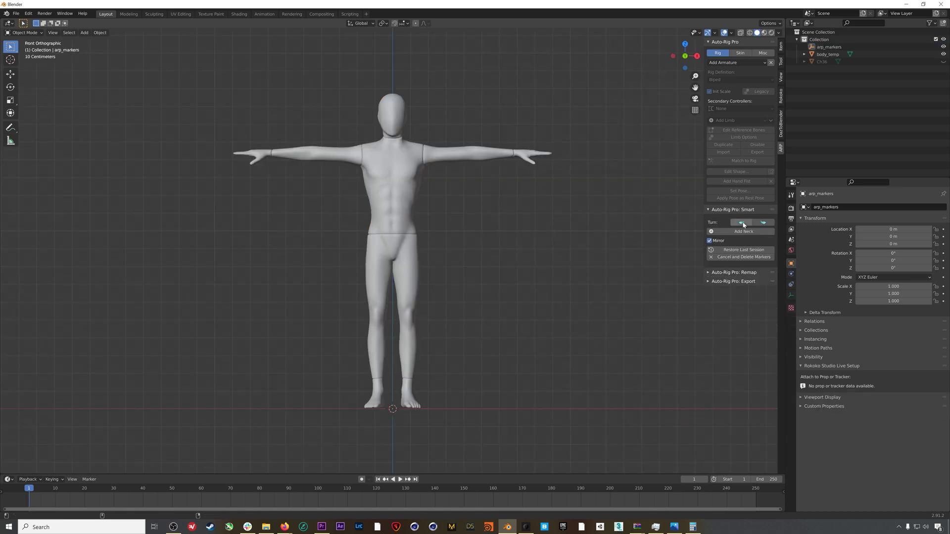
Step: Place the neck marker at about Z 1.48 m, the chin at about 1.55 m and mirrored shoulder markers at about X 0.16 m, Z 1.44 m
{"action": "left_click", "coordinate": [740, 233]}
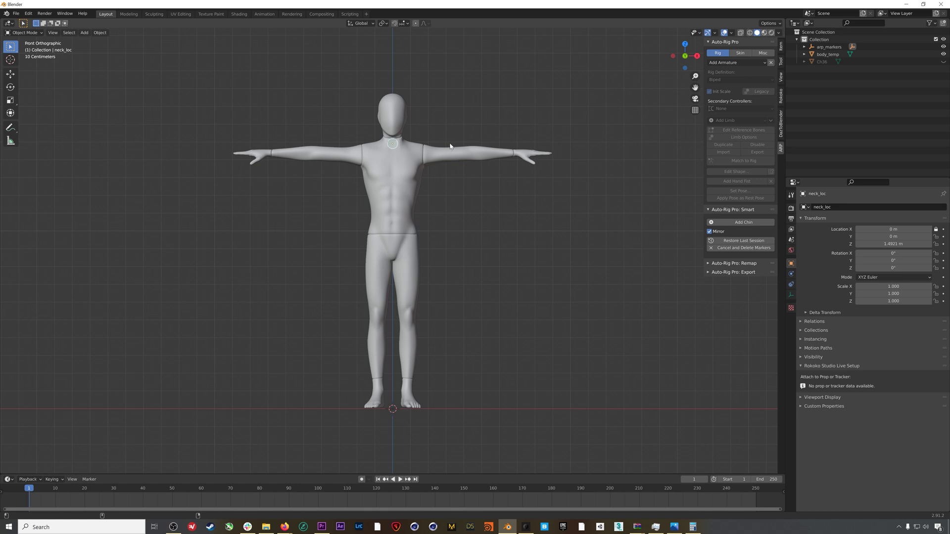
{"action": "left_click", "coordinate": [731, 222]}
{"action": "left_click", "coordinate": [433, 133]}
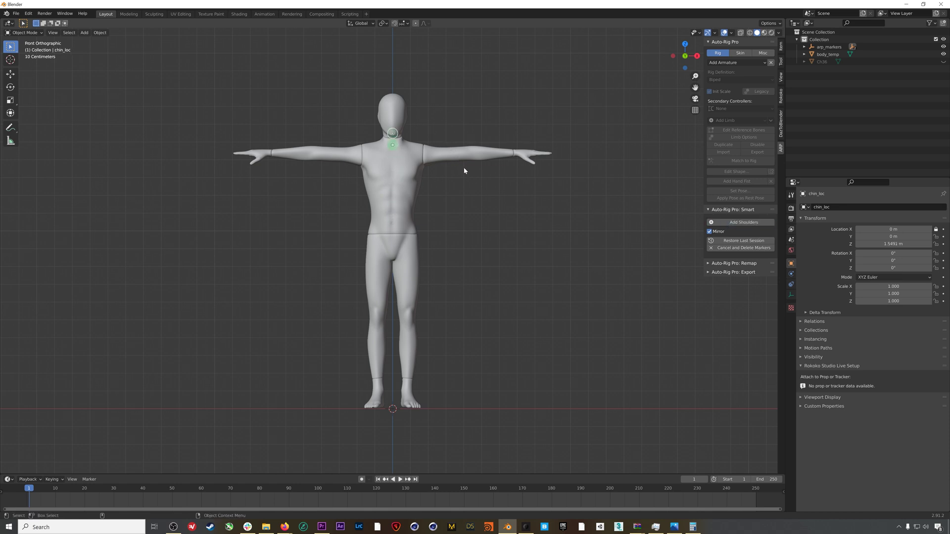
{"action": "left_click", "coordinate": [731, 222]}
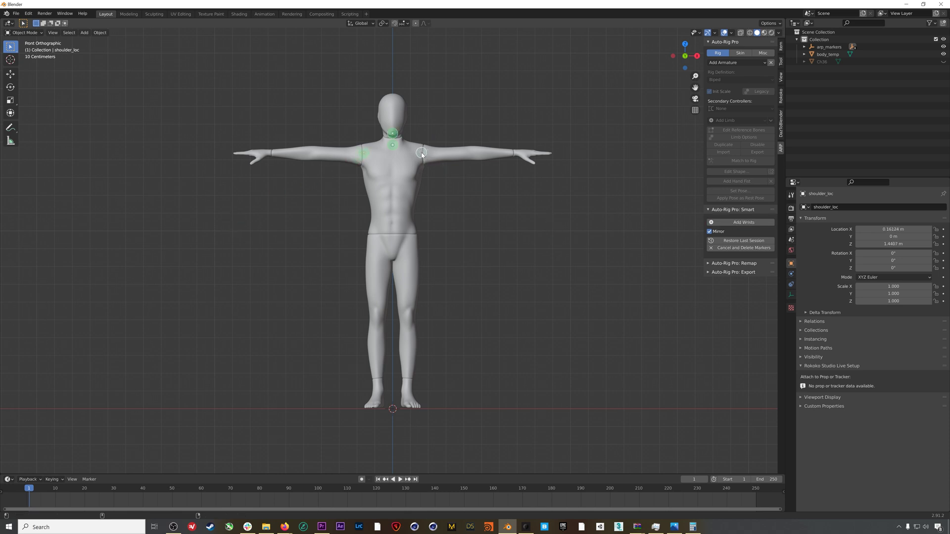
{"action": "left_click", "coordinate": [422, 154]}
Step: Place mirrored wrist markers at about X 0.68 m, the spine root at about Z 0.87 m and mirrored ankle markers at about Z 0.11 m
{"action": "left_click", "coordinate": [741, 222]}
{"action": "left_click", "coordinate": [515, 155]}
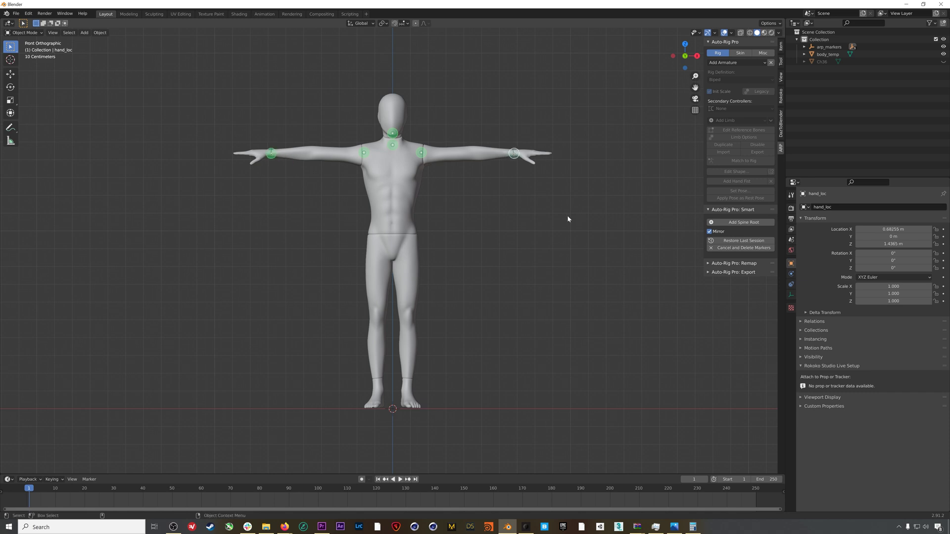
{"action": "left_click", "coordinate": [741, 222]}
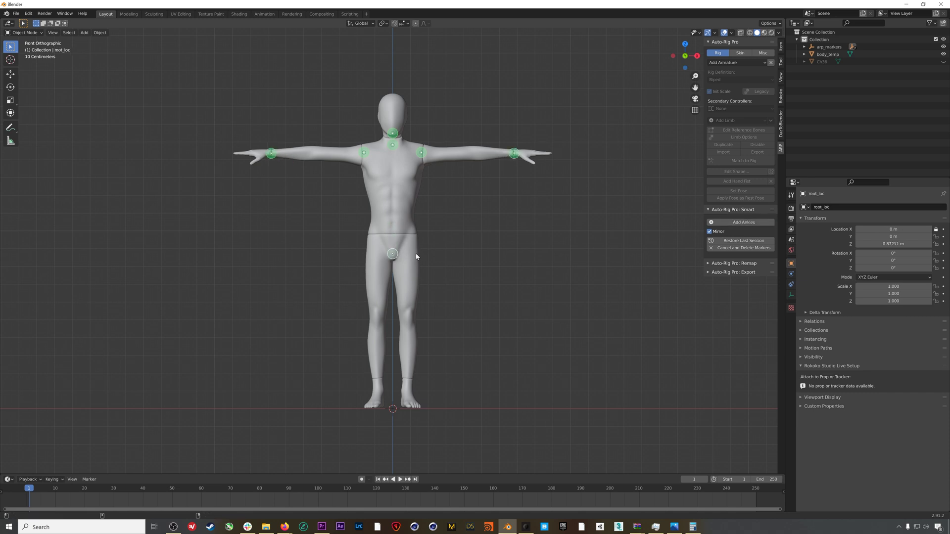
{"action": "left_click", "coordinate": [416, 256]}
{"action": "left_click", "coordinate": [741, 222]}
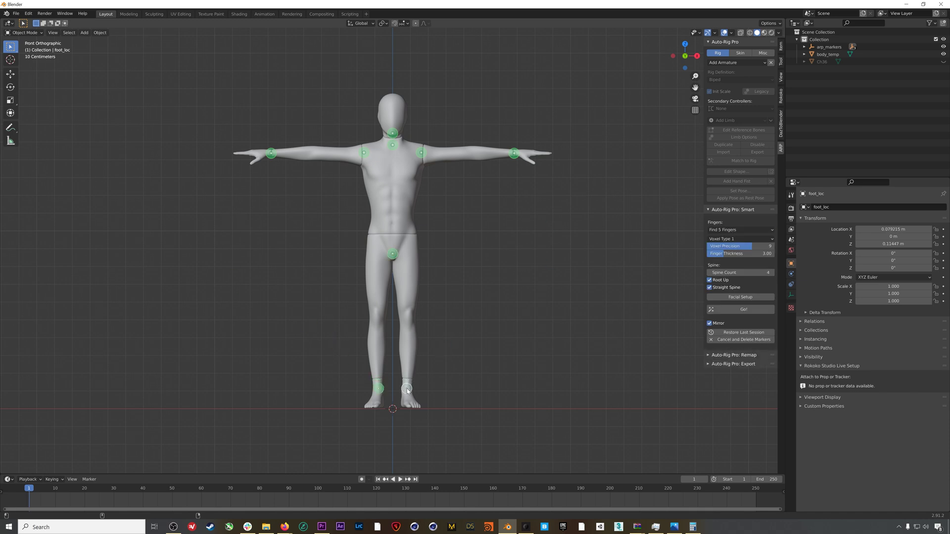
{"action": "left_click", "coordinate": [407, 390]}
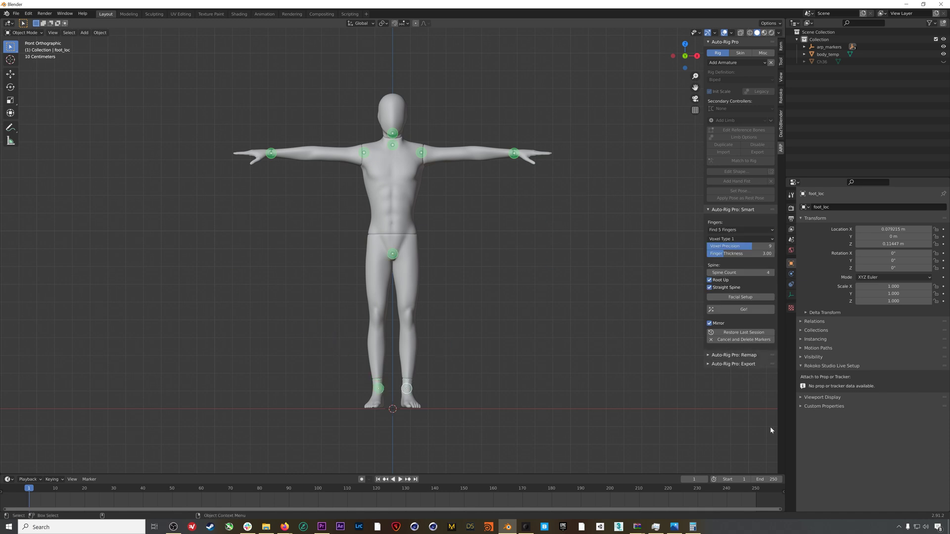
Step: Generate the reference bones with five fingers and a spine count of 4, and match the control rig to them
{"action": "left_click", "coordinate": [742, 309]}
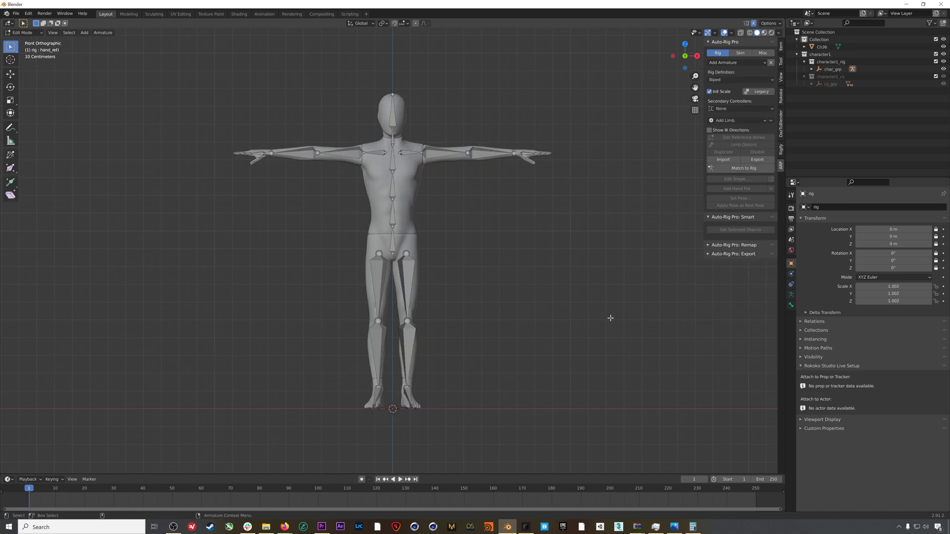
{"action": "left_click", "coordinate": [754, 171]}
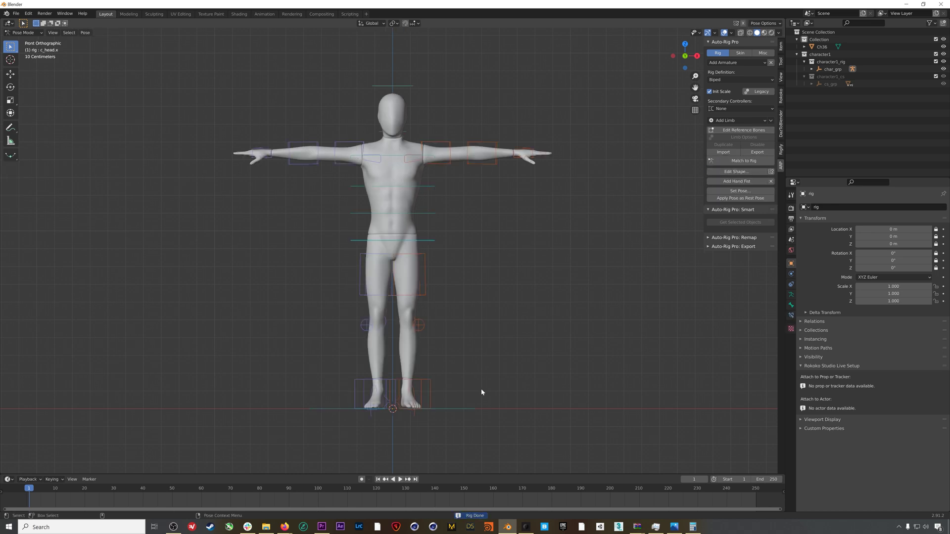
Step: Try moving the left foot IK controller up and outward to test the unbound rig, and revert the pose
{"action": "left_click", "coordinate": [428, 382]}
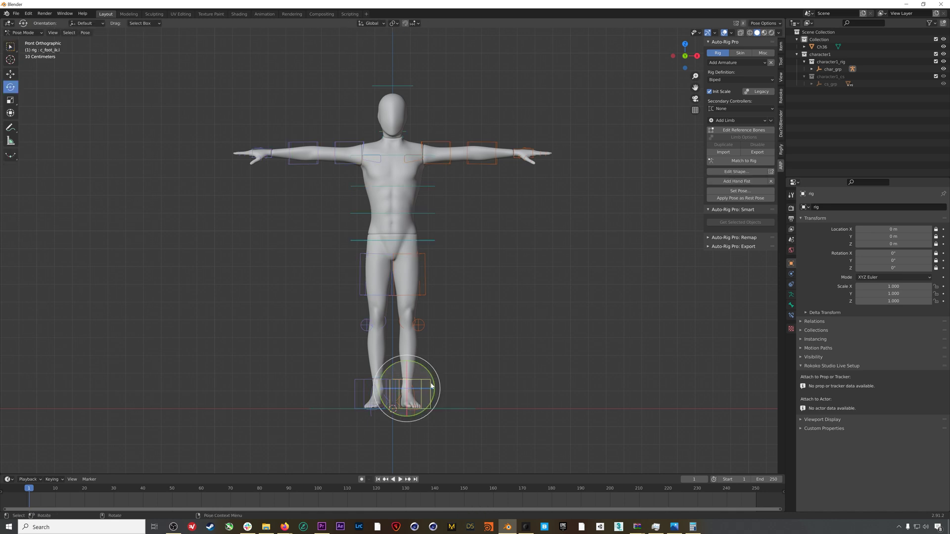
{"action": "key", "text": "shift+space"}
{"action": "key", "text": "g"}
{"action": "key", "text": "g"}
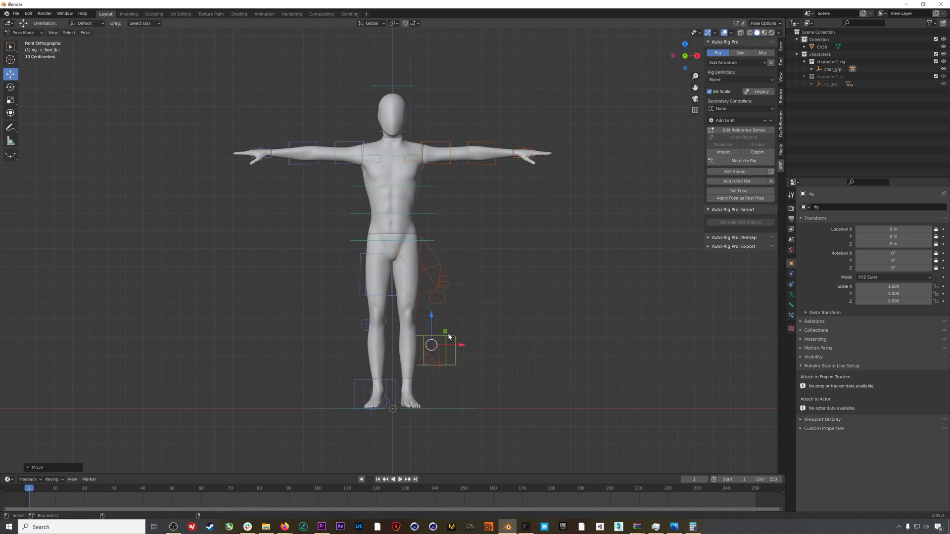
{"action": "right_click", "coordinate": [449, 336]}
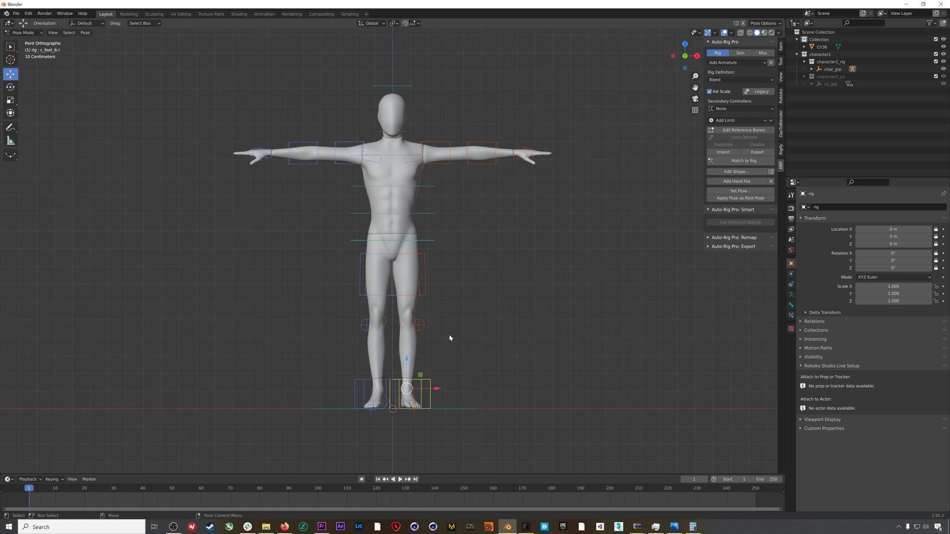
Step: In Object Mode, bind the Ch36 mesh to the rig using the Voxelized engine with Type 1
{"action": "left_click", "coordinate": [741, 53]}
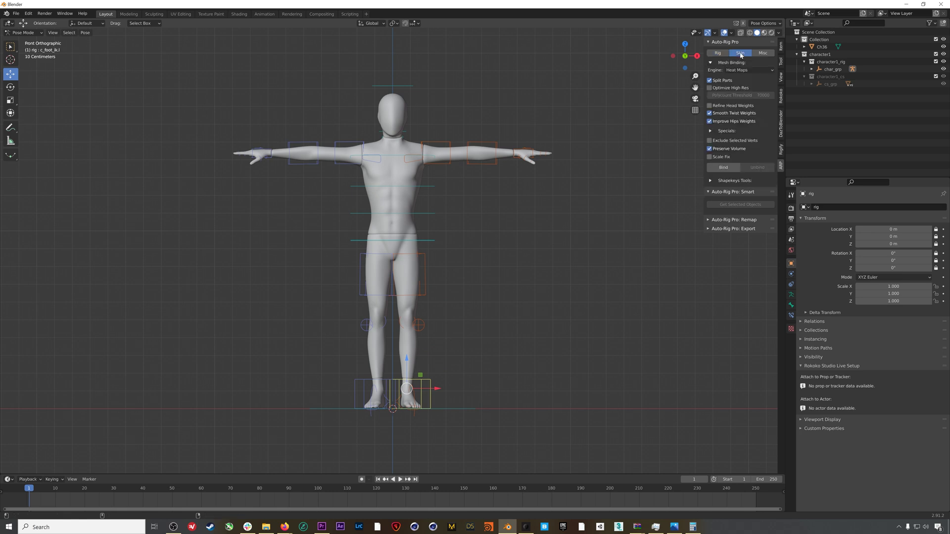
{"action": "key", "text": "ctrl+Tab"}
{"action": "left_click_drag", "start_coordinate": [618, 65], "coordinate": [222, 436]}
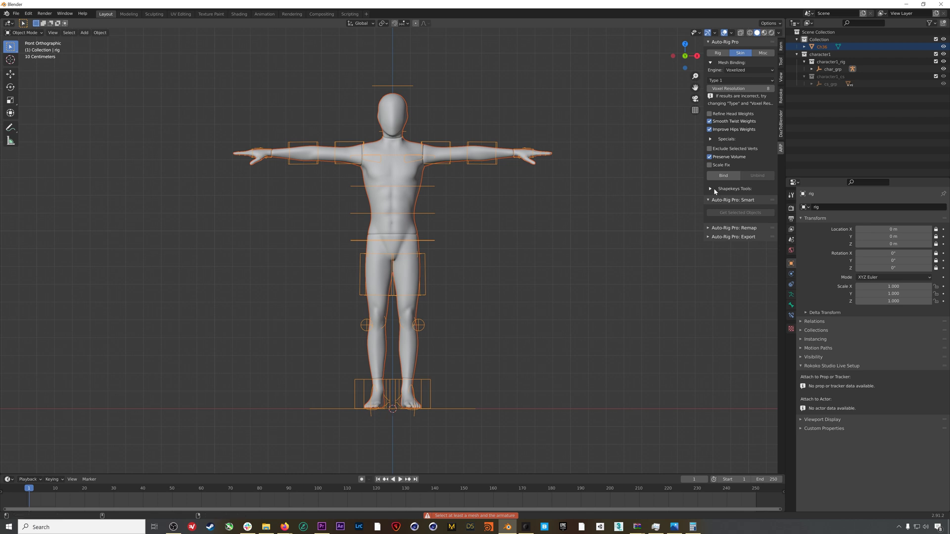
{"action": "left_click", "coordinate": [723, 176]}
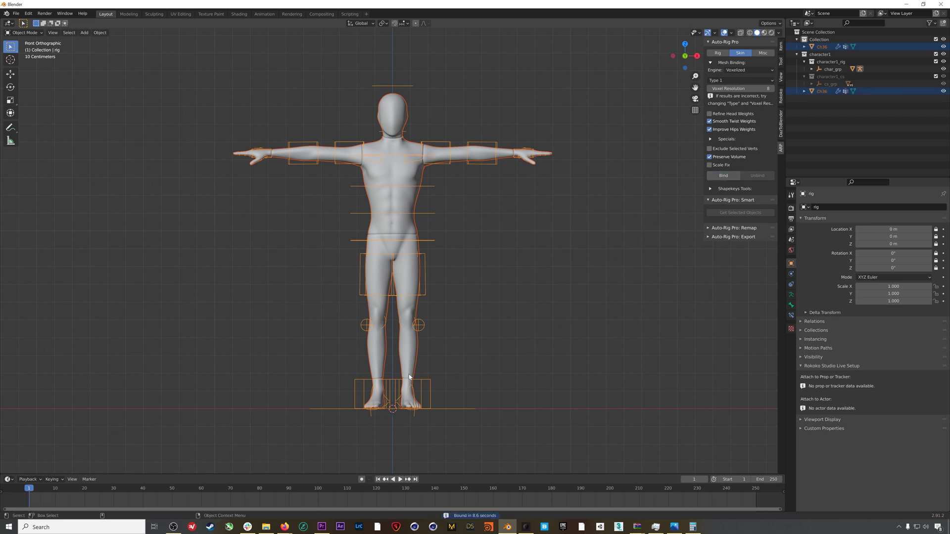
Step: Try lifting the left foot IK controller in Pose Mode to test the skin binding, and cancel the move
{"action": "key", "text": "ctrl+Tab"}
{"action": "left_click", "coordinate": [428, 383]}
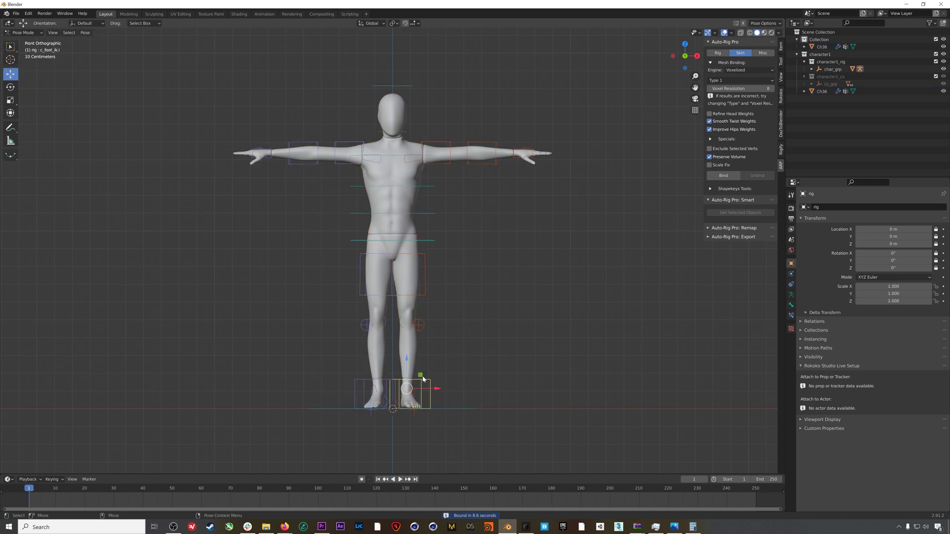
{"action": "left_click_drag", "start_coordinate": [422, 379], "coordinate": [434, 346]}
{"action": "right_click", "coordinate": [436, 367]}
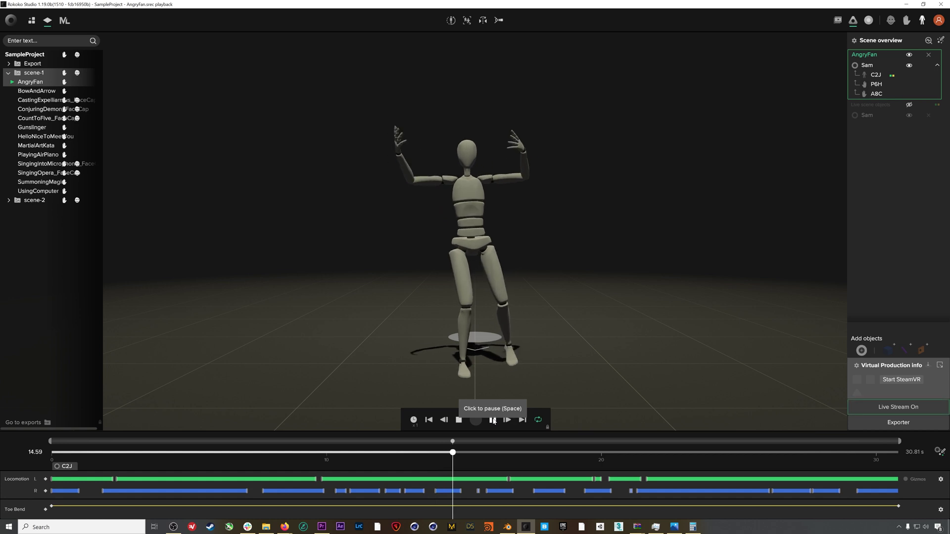
Step: Pause playback and export the AngryFan take as a binary FBX with the Maya HumanIK skeleton at 29.97 FPS
{"action": "left_click", "coordinate": [493, 420]}
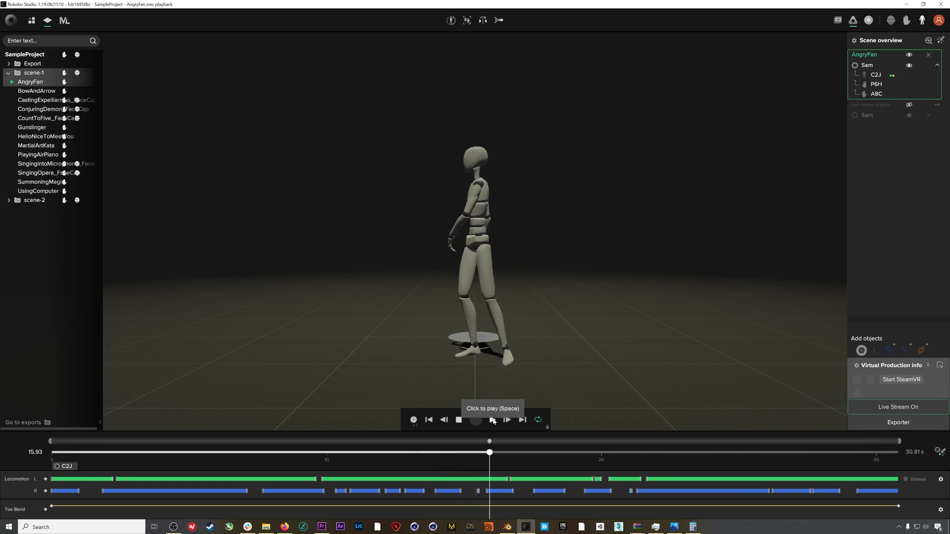
{"action": "right_click", "coordinate": [41, 82]}
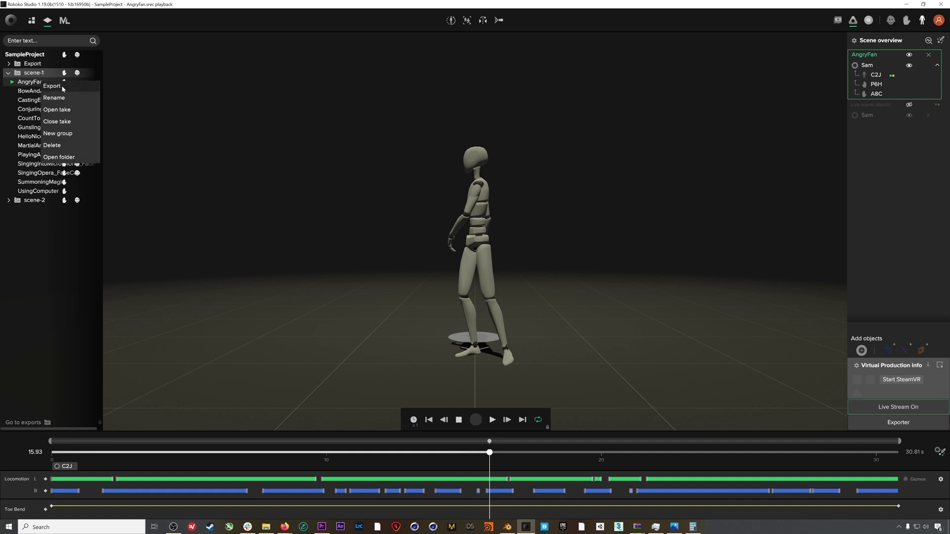
{"action": "left_click", "coordinate": [54, 86]}
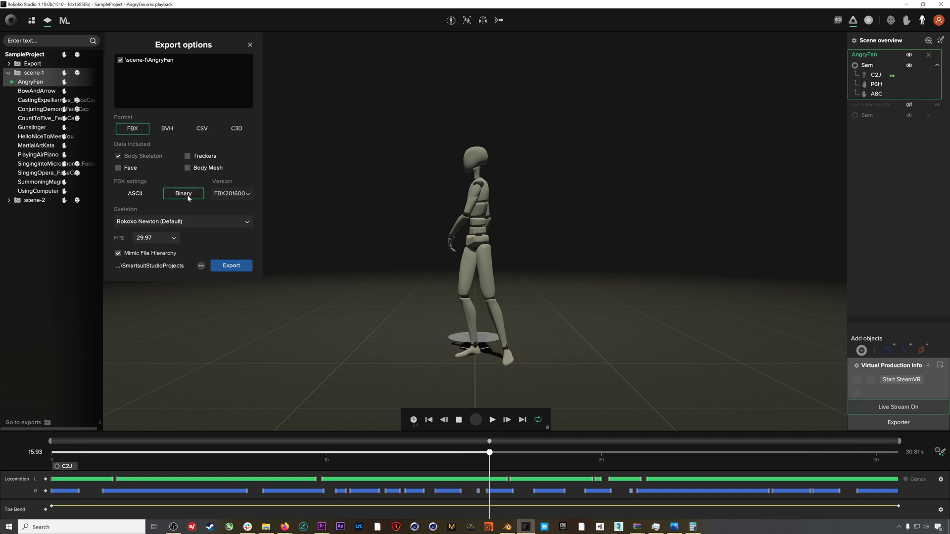
{"action": "left_click", "coordinate": [247, 223]}
{"action": "left_click", "coordinate": [157, 243]}
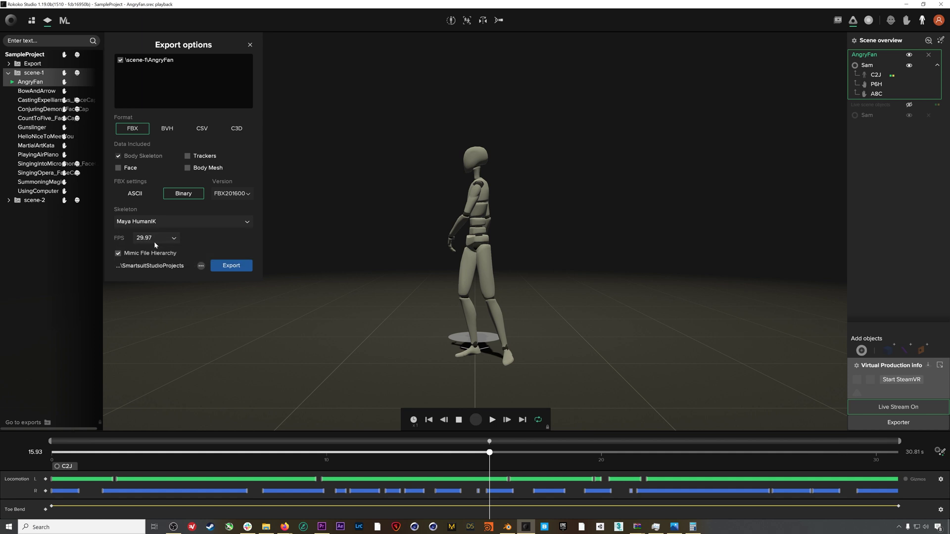
{"action": "left_click", "coordinate": [232, 267]}
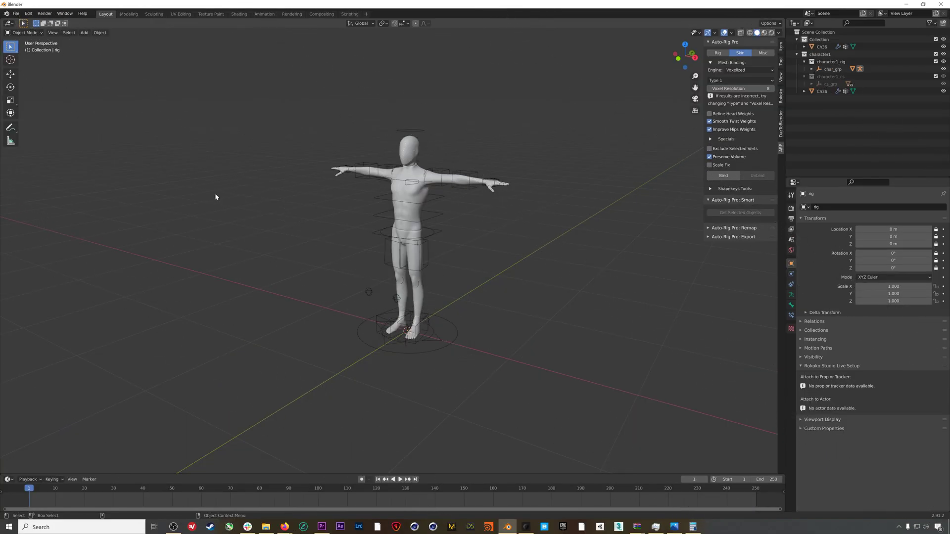
Step: In Blender, import AngryFan_HUMANIK_C2J.fbx from the scene-1 folder with Automatic Bone Orientation enabled
{"action": "left_click", "coordinate": [16, 13]}
{"action": "mouse_move", "coordinate": [42, 114]}
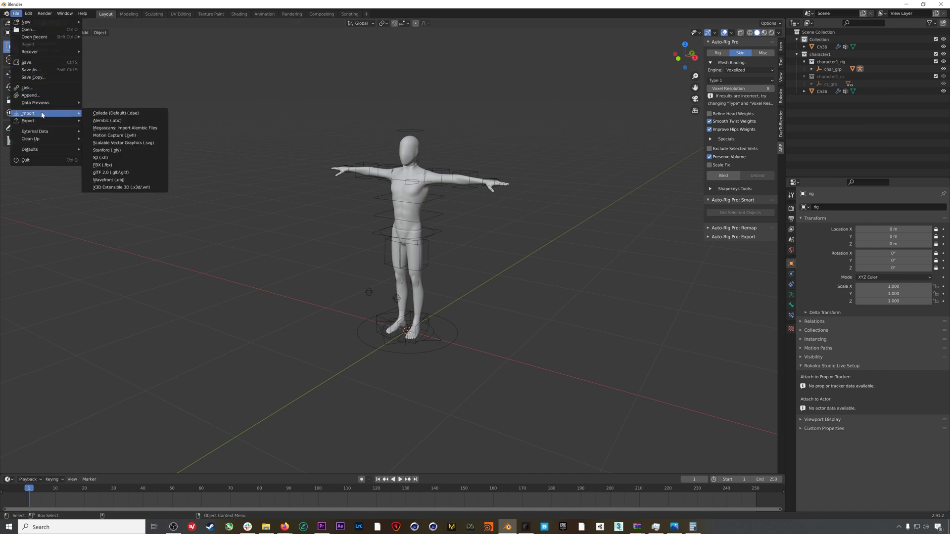
{"action": "left_click", "coordinate": [112, 166]}
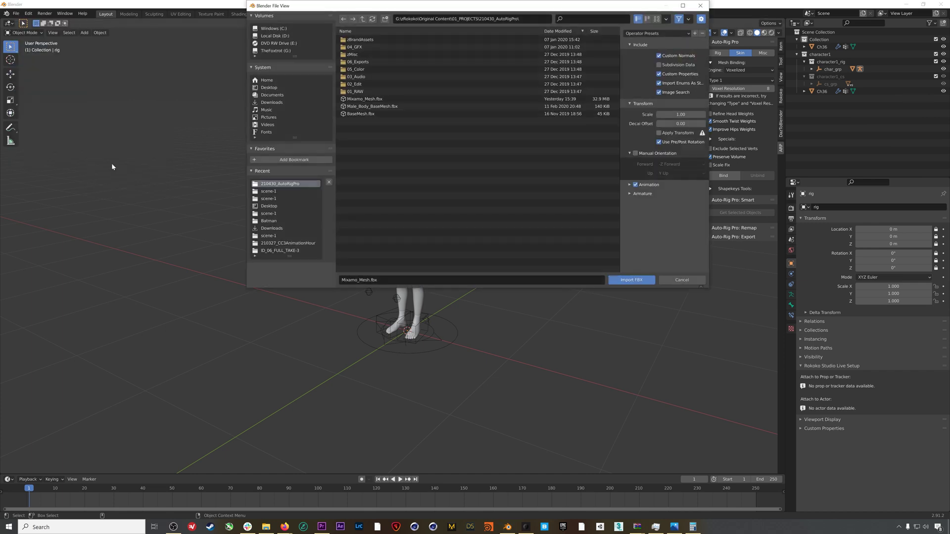
{"action": "left_click", "coordinate": [271, 192]}
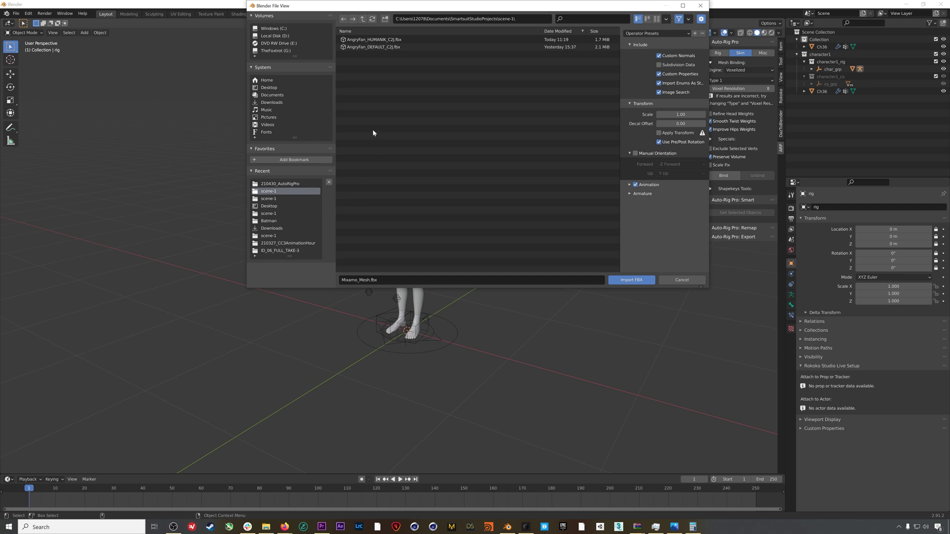
{"action": "left_click", "coordinate": [371, 40]}
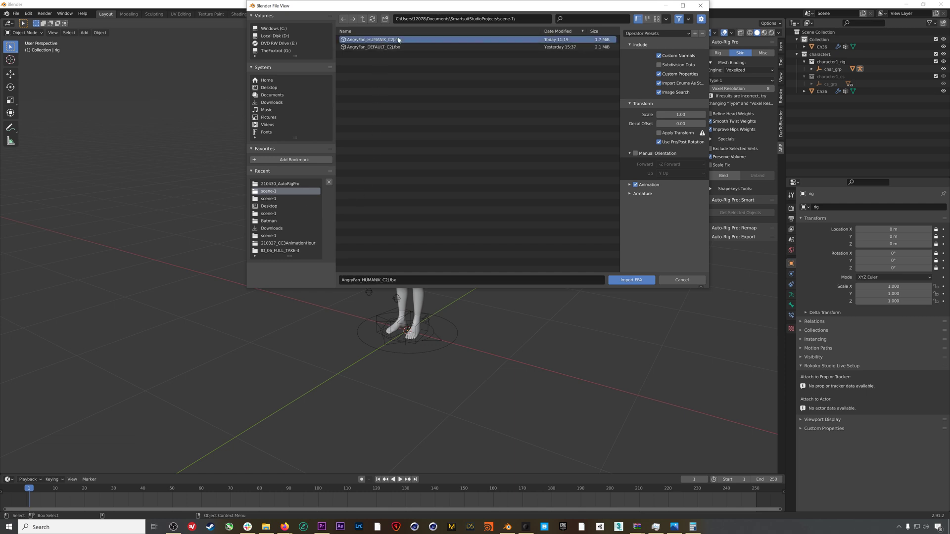
{"action": "left_click", "coordinate": [640, 194]}
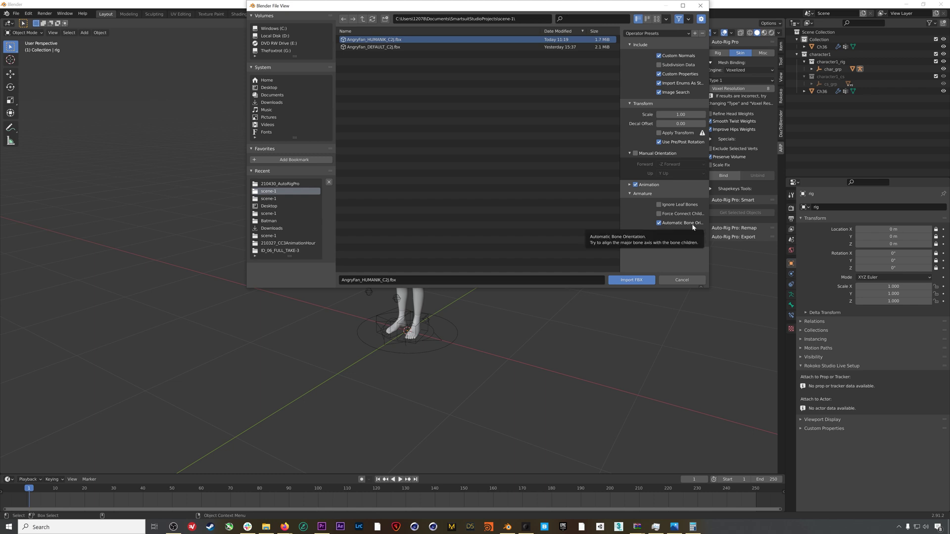
{"action": "left_click", "coordinate": [633, 280]}
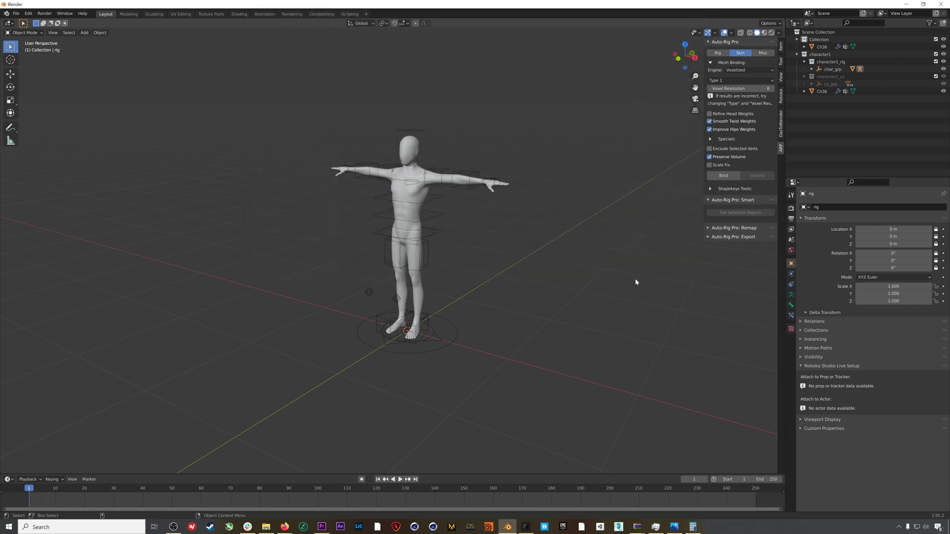
Step: Play the imported motion capture skeleton's animation to check it, and return to the first frame
{"action": "left_click", "coordinate": [401, 480]}
{"action": "middle_click_drag", "start_coordinate": [414, 381], "coordinate": [486, 368]}
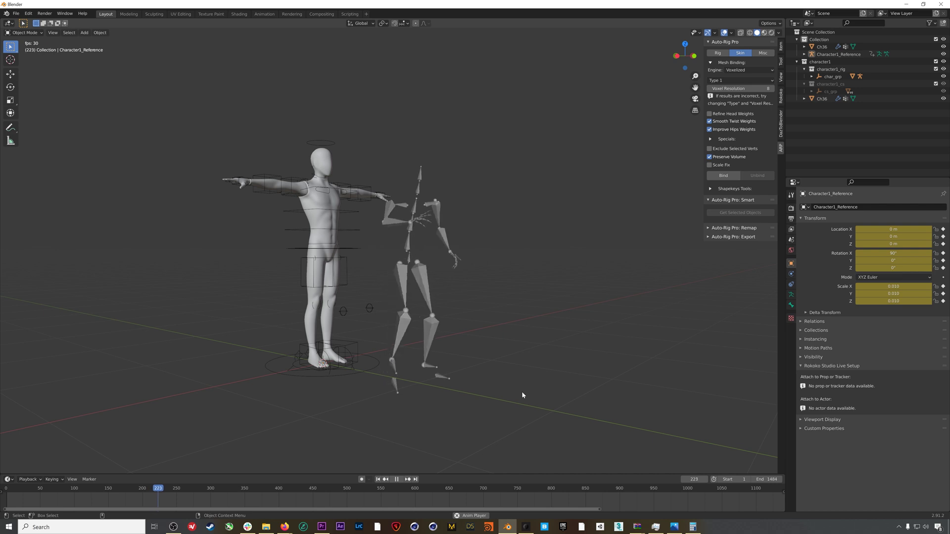
{"action": "key", "text": "Escape"}
{"action": "middle_click_drag", "start_coordinate": [529, 384], "coordinate": [574, 367]}
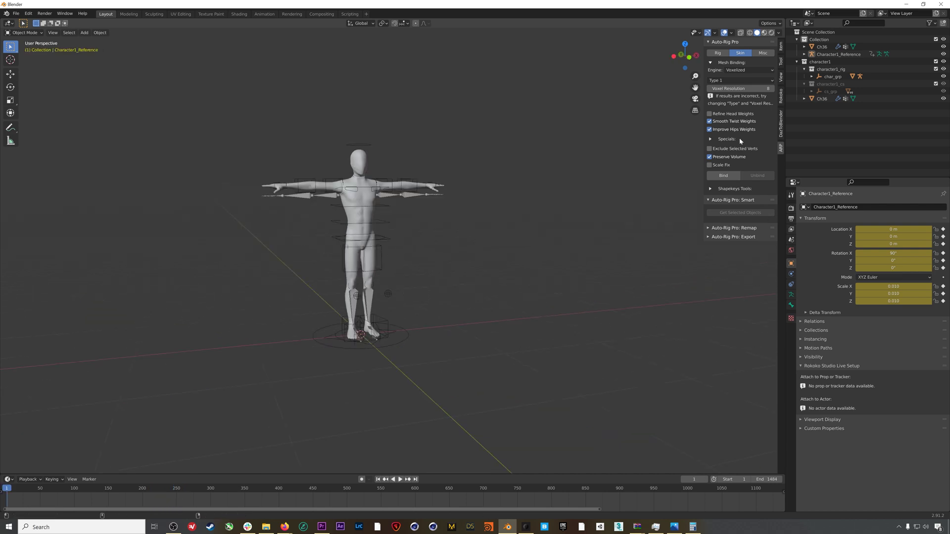
Step: In Auto-Rig Pro's Remap settings, assign Character1_Reference as the source armature and rig as the target armature
{"action": "left_click", "coordinate": [718, 53]}
{"action": "left_click", "coordinate": [747, 238]}
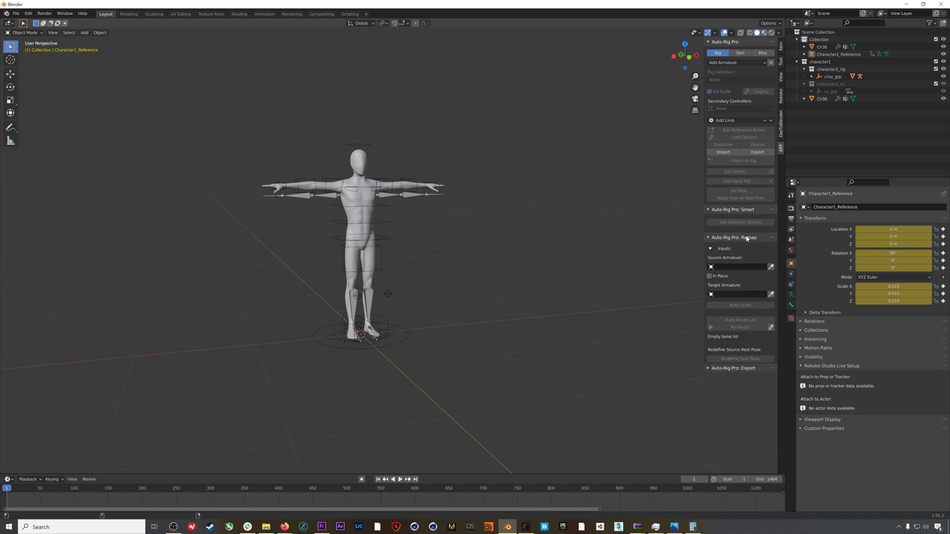
{"action": "left_click", "coordinate": [411, 198]}
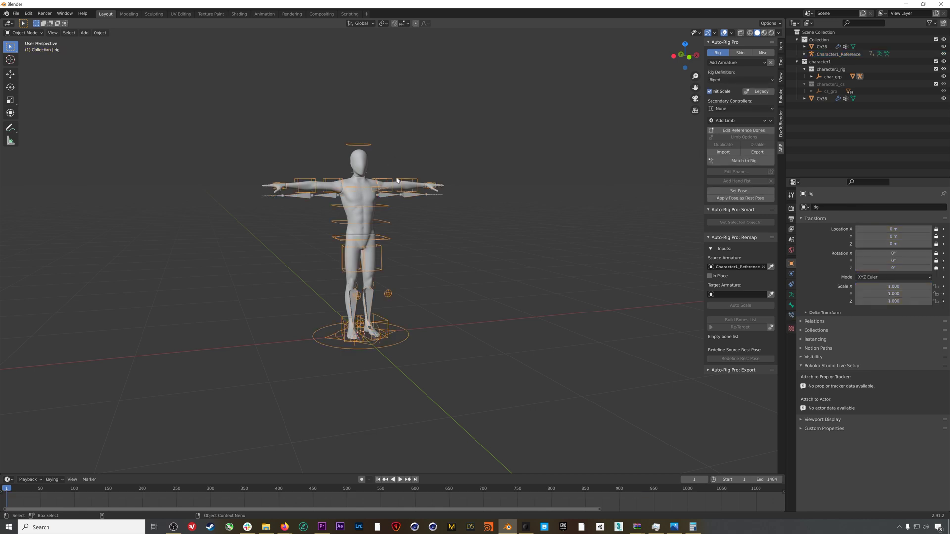
{"action": "left_click", "coordinate": [771, 294]}
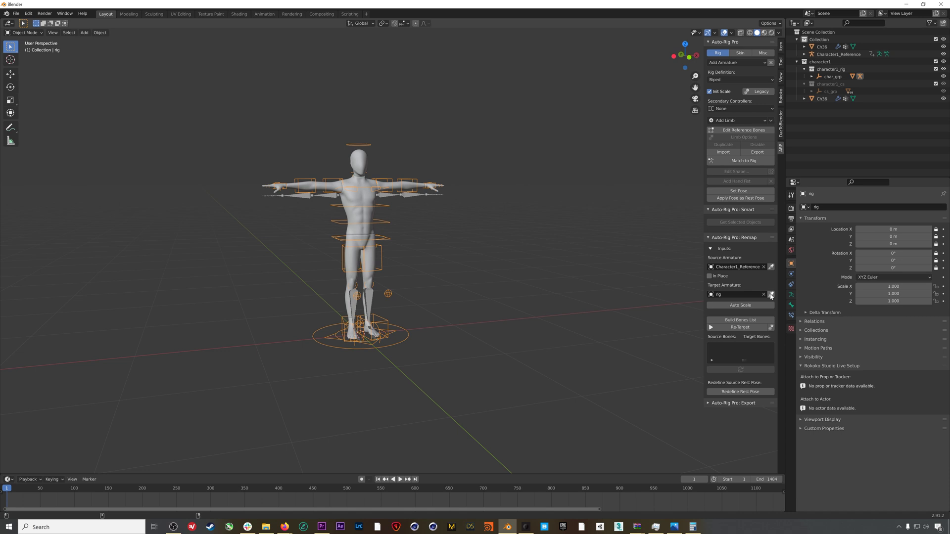
Step: Auto-scale the source armature to the rig and build the bones list, widening the sidebar to read the bone names
{"action": "left_click", "coordinate": [747, 306]}
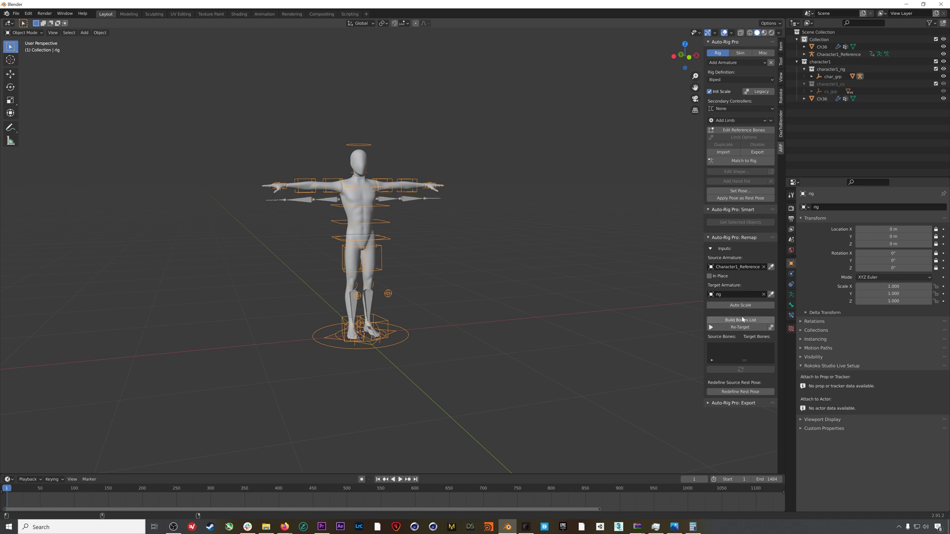
{"action": "left_click", "coordinate": [744, 321]}
{"action": "left_click_drag", "start_coordinate": [704, 311], "coordinate": [574, 312]}
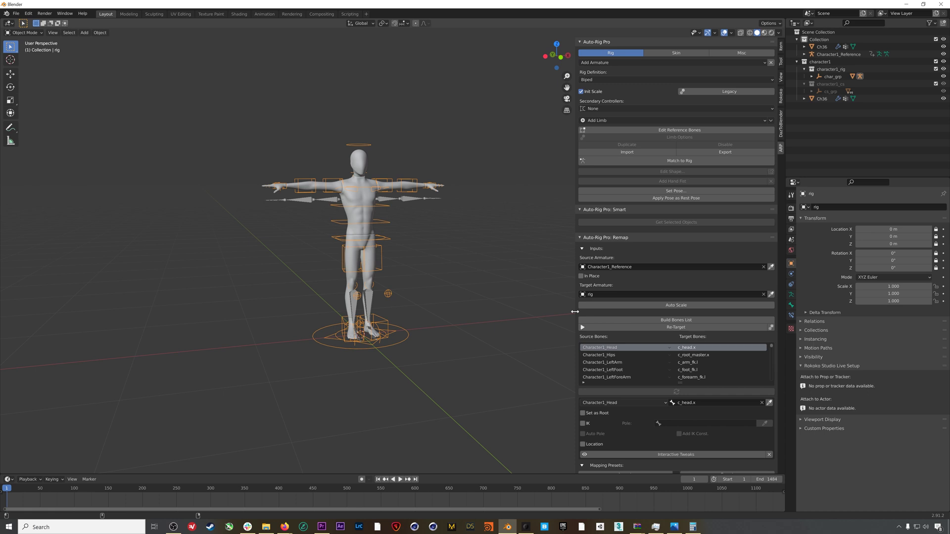
{"action": "left_click_drag", "start_coordinate": [574, 312], "coordinate": [569, 312]}
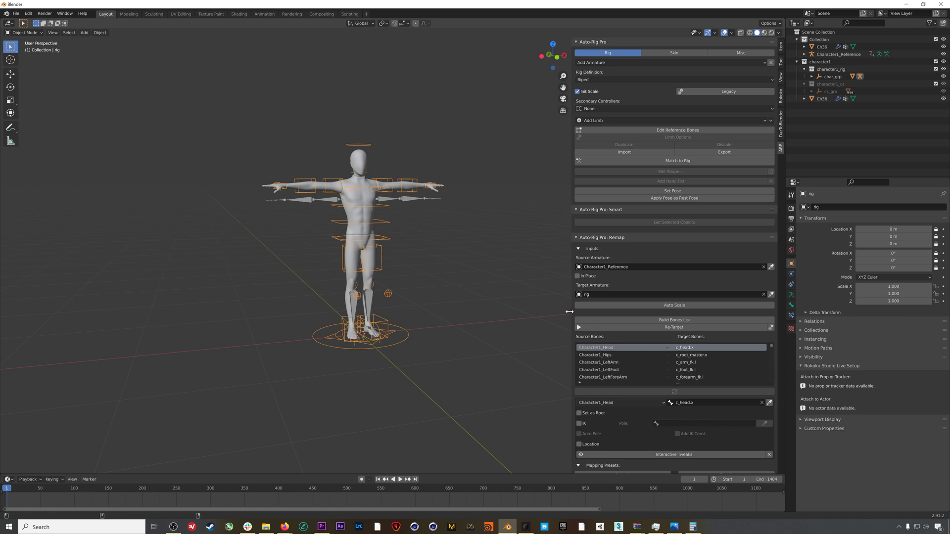
{"action": "left_click_drag", "start_coordinate": [569, 311], "coordinate": [569, 312]}
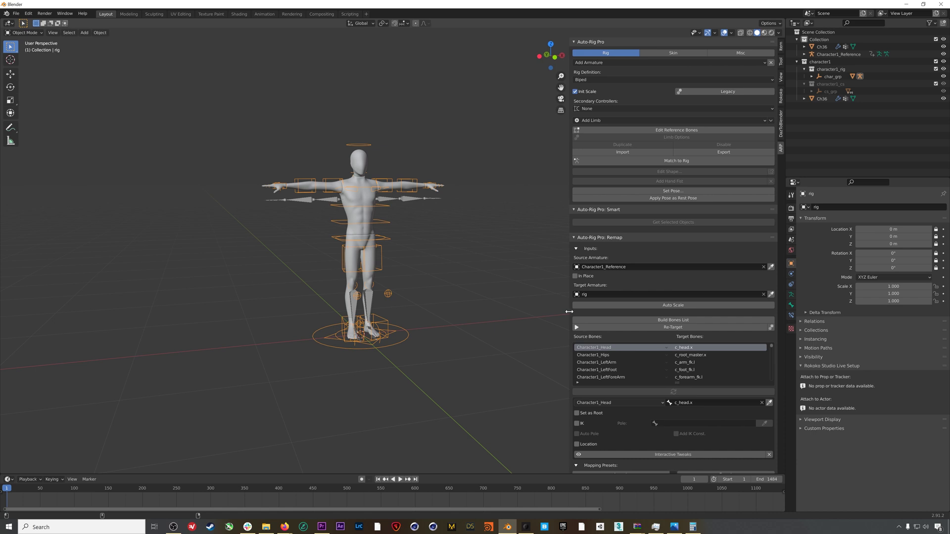
{"action": "left_click_drag", "start_coordinate": [569, 312], "coordinate": [567, 312]}
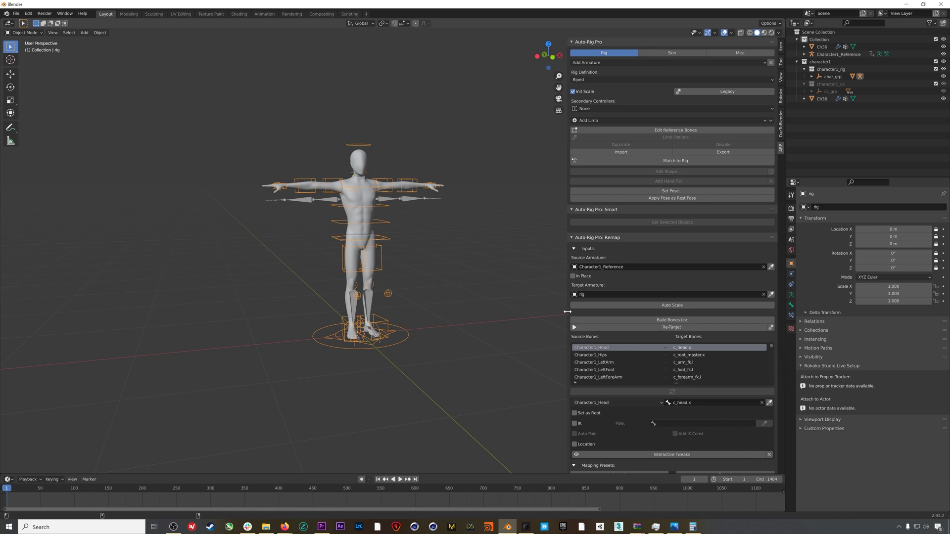
Step: Map Character1_RightFoot to the target bone c_foot_ik.r and enable IK for it
{"action": "scroll", "coordinate": [639, 363], "scroll_direction": "down", "scroll_amount": 10}
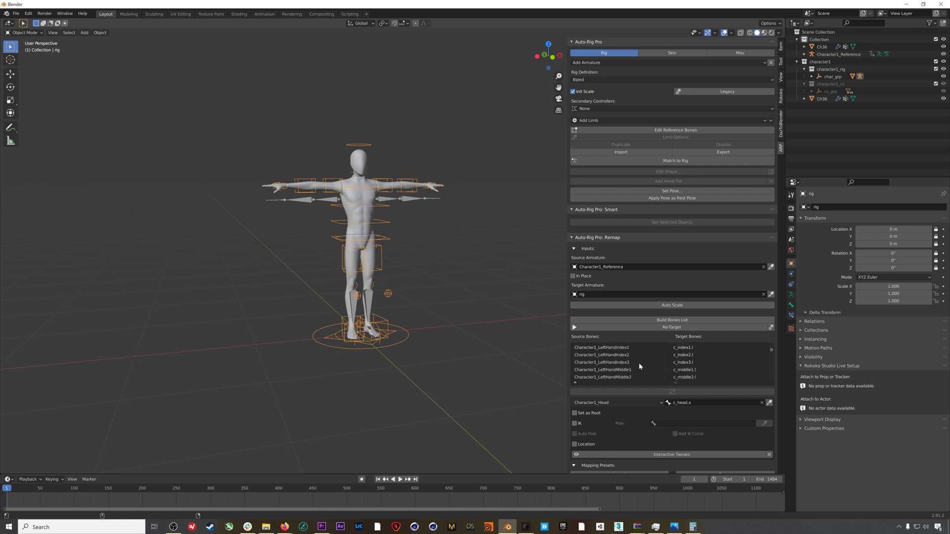
{"action": "scroll", "coordinate": [639, 363], "scroll_direction": "down", "scroll_amount": 10}
{"action": "left_click", "coordinate": [690, 364]}
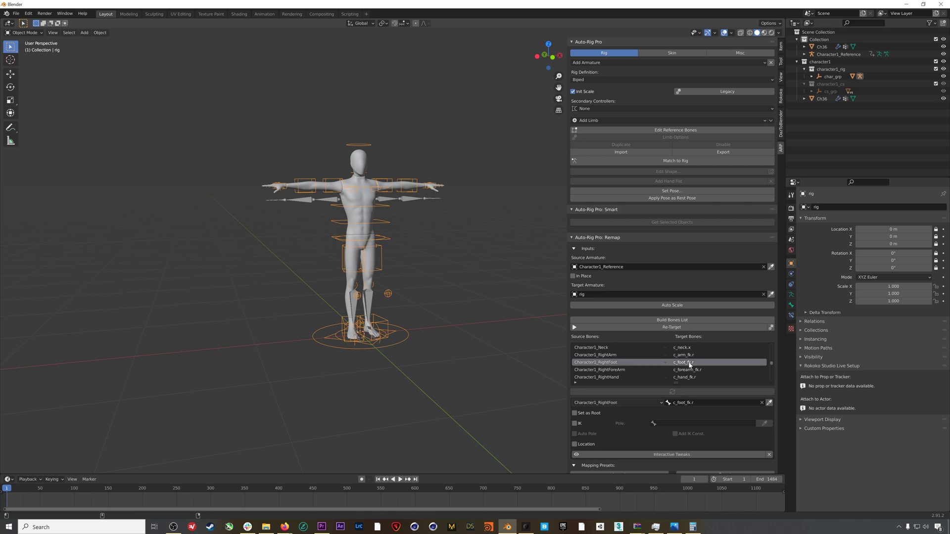
{"action": "left_click", "coordinate": [689, 404]}
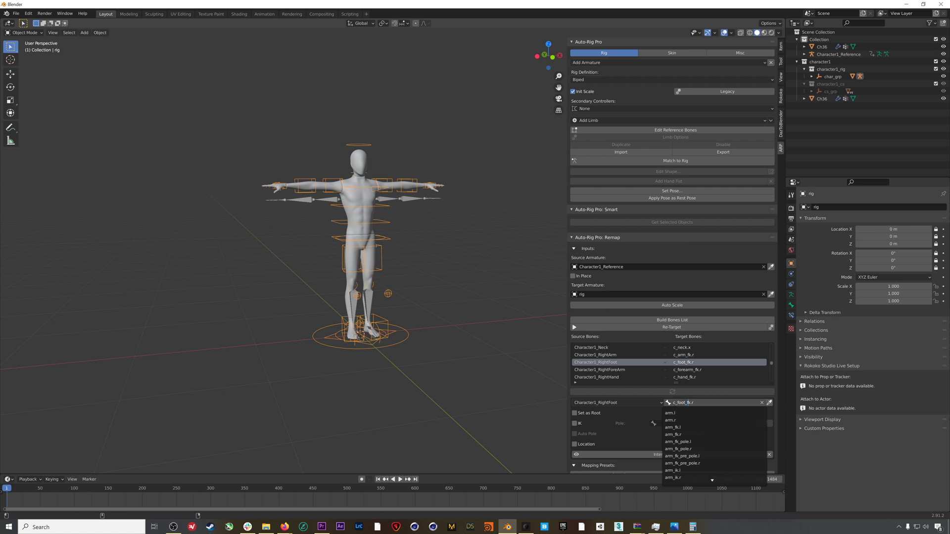
{"action": "key", "text": "BackSpace"}
{"action": "type", "text": "i"}
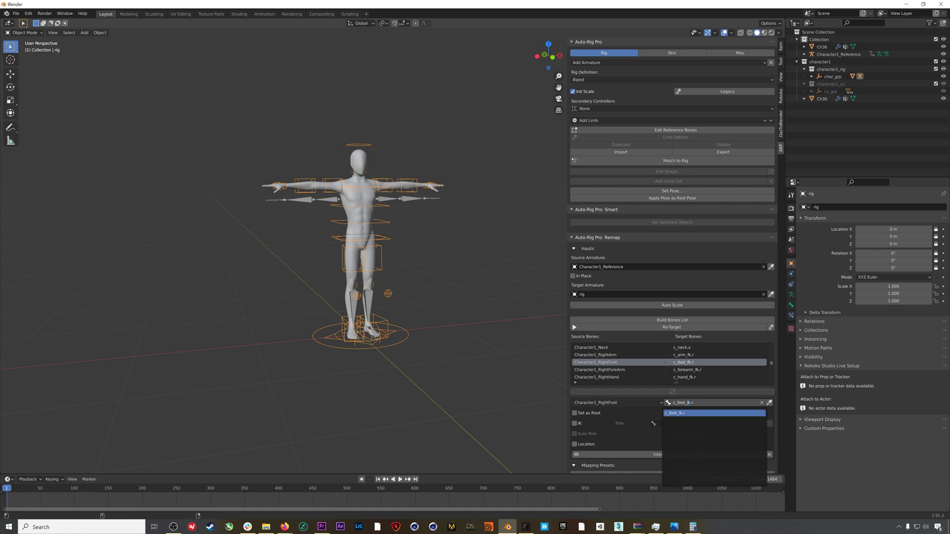
{"action": "key", "text": "Return"}
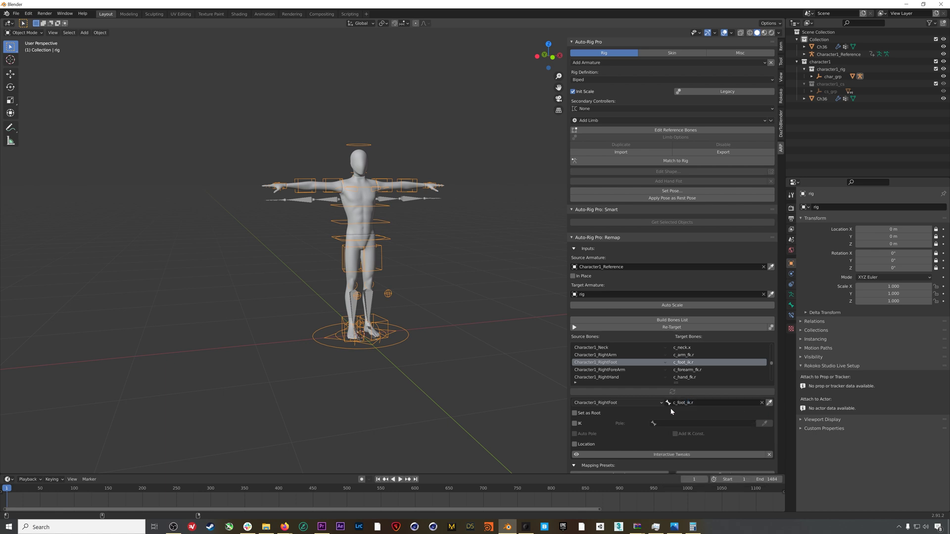
{"action": "left_click", "coordinate": [575, 423]}
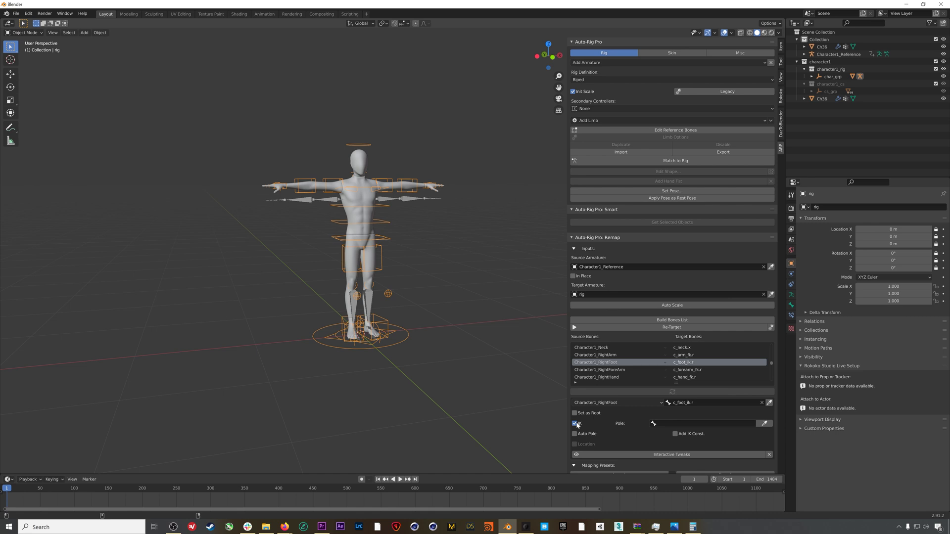
Step: Set the Character1_Hips bone, mapped to c_root_master.x, as the root
{"action": "scroll", "coordinate": [693, 369], "scroll_direction": "up", "scroll_amount": 8}
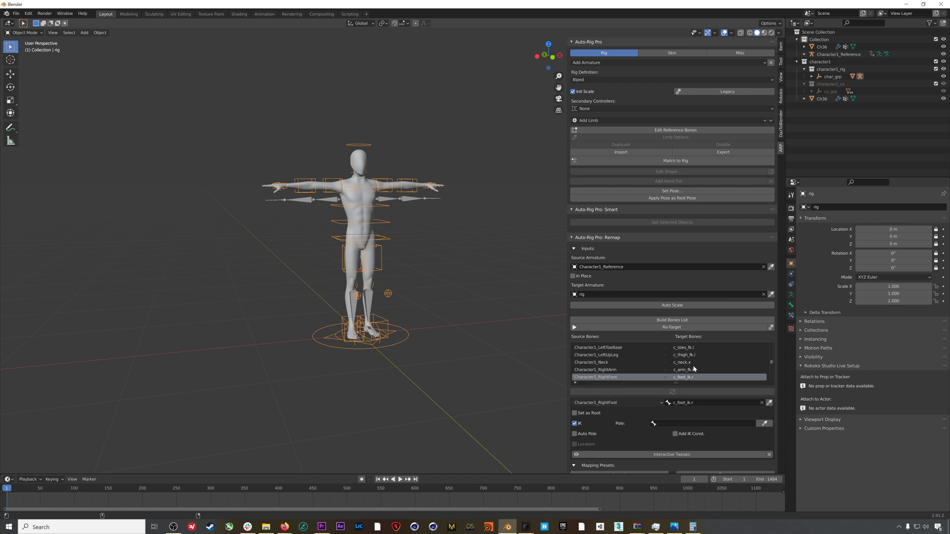
{"action": "scroll", "coordinate": [693, 365], "scroll_direction": "up", "scroll_amount": 5}
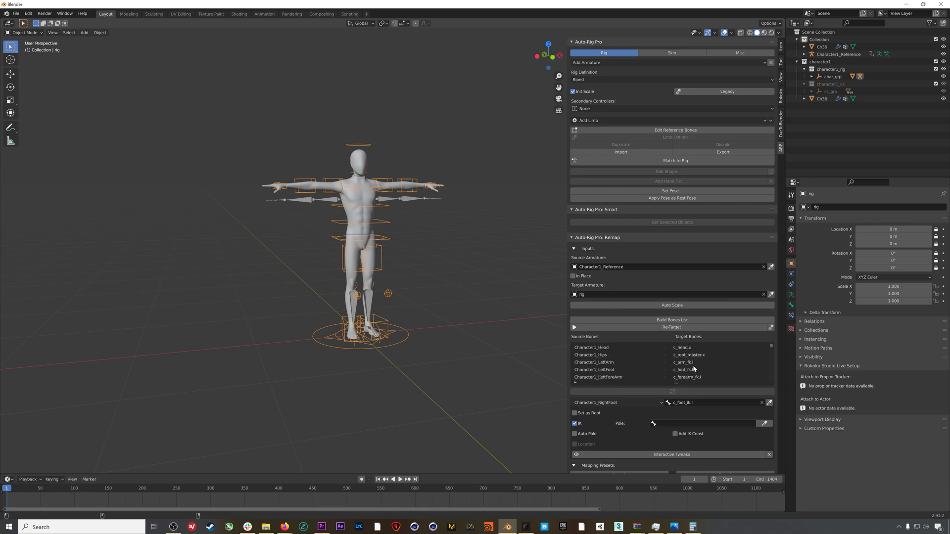
{"action": "left_click", "coordinate": [689, 357]}
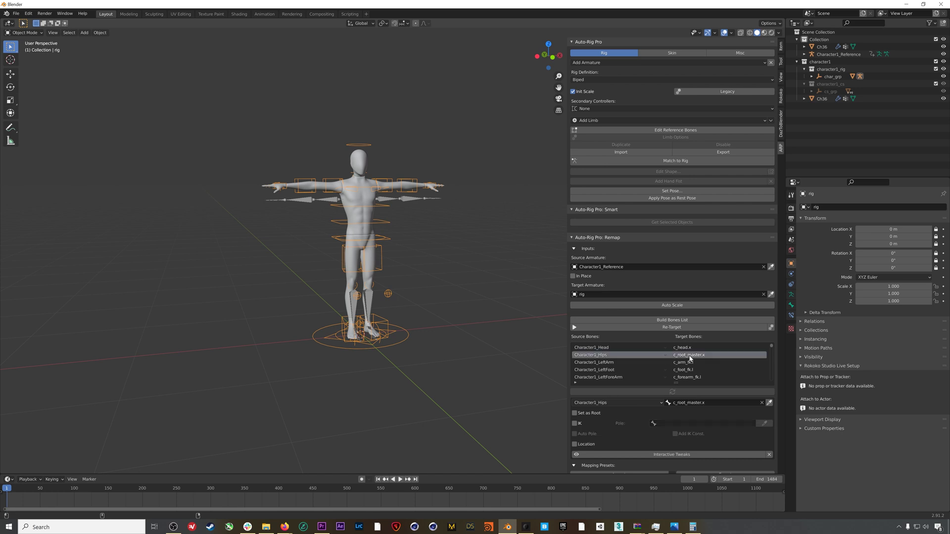
{"action": "left_click", "coordinate": [575, 414]}
Step: Retarget the motion capture onto the rig for frames 1 to 925
{"action": "middle_click_drag", "start_coordinate": [435, 307], "coordinate": [426, 308]}
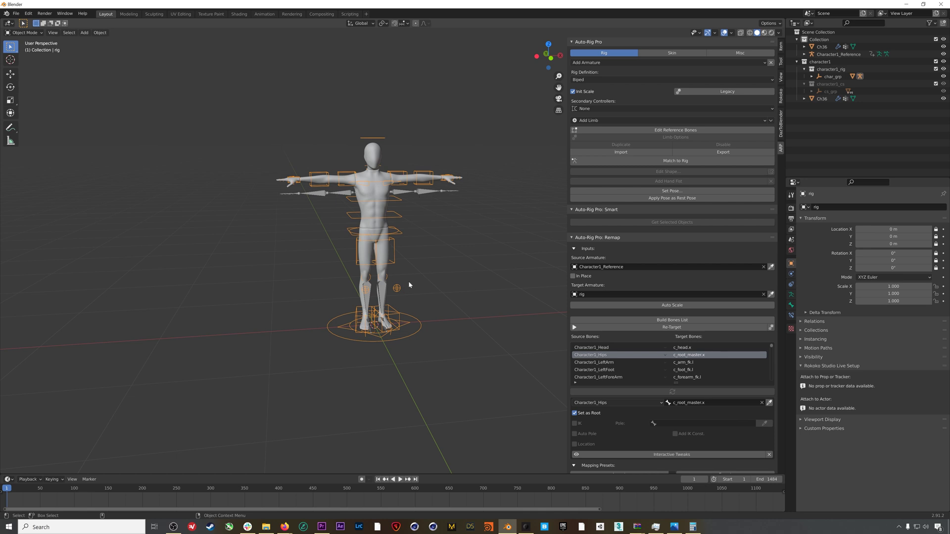
{"action": "left_click", "coordinate": [639, 327]}
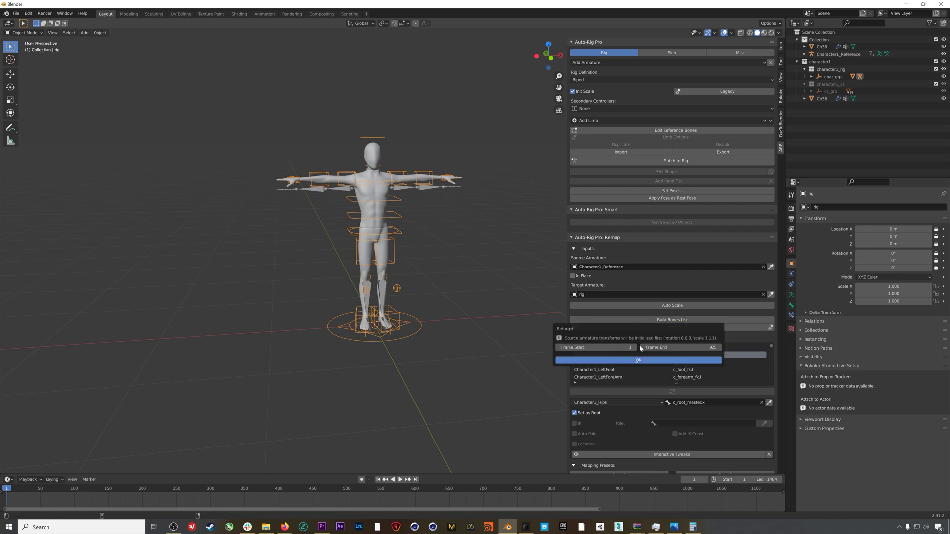
{"action": "left_click", "coordinate": [639, 361]}
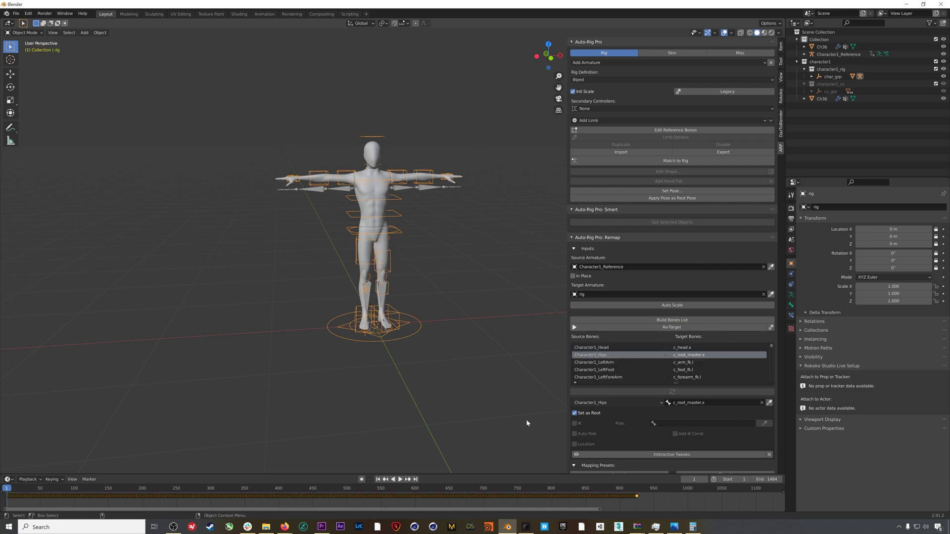
Step: Play the retargeted animation and examine the mannequin's motion from different angles
{"action": "left_click", "coordinate": [400, 479]}
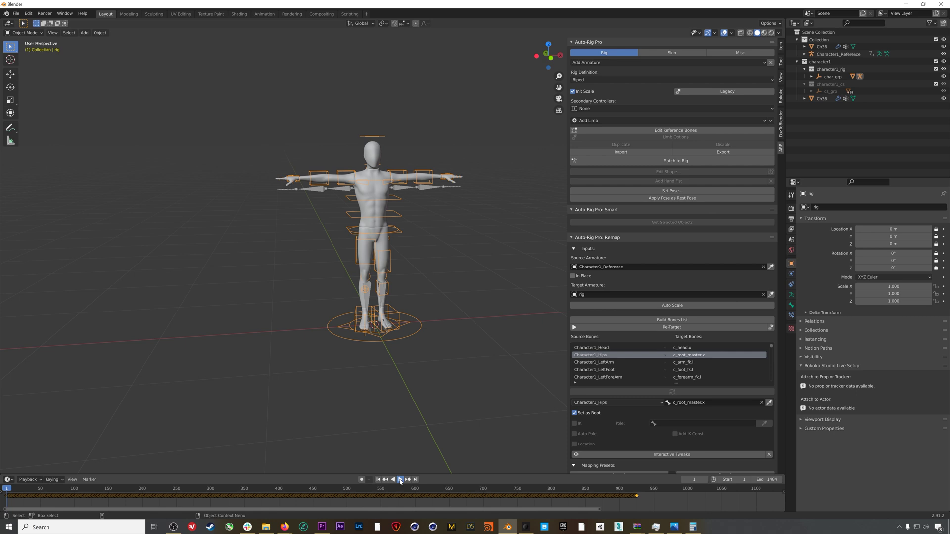
{"action": "left_click", "coordinate": [469, 385]}
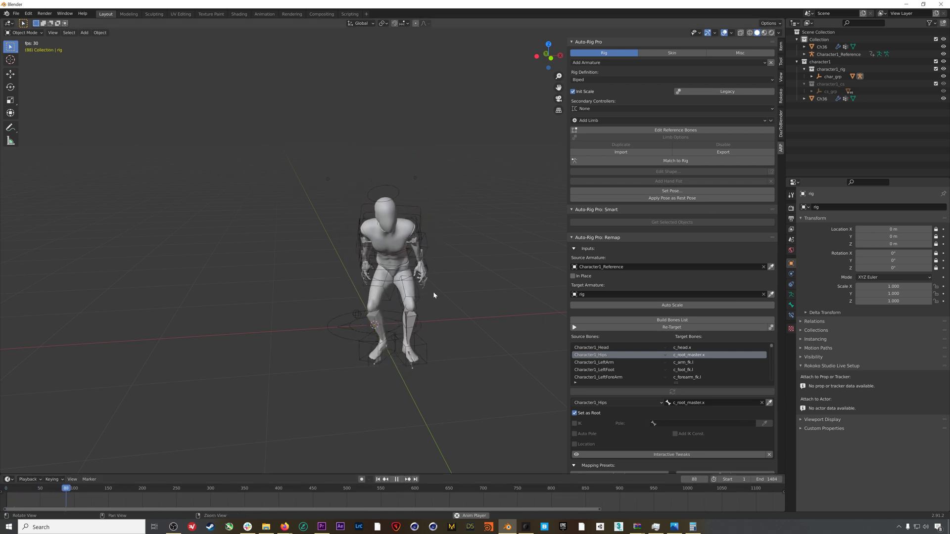
{"action": "middle_click_drag", "start_coordinate": [432, 292], "coordinate": [443, 315]}
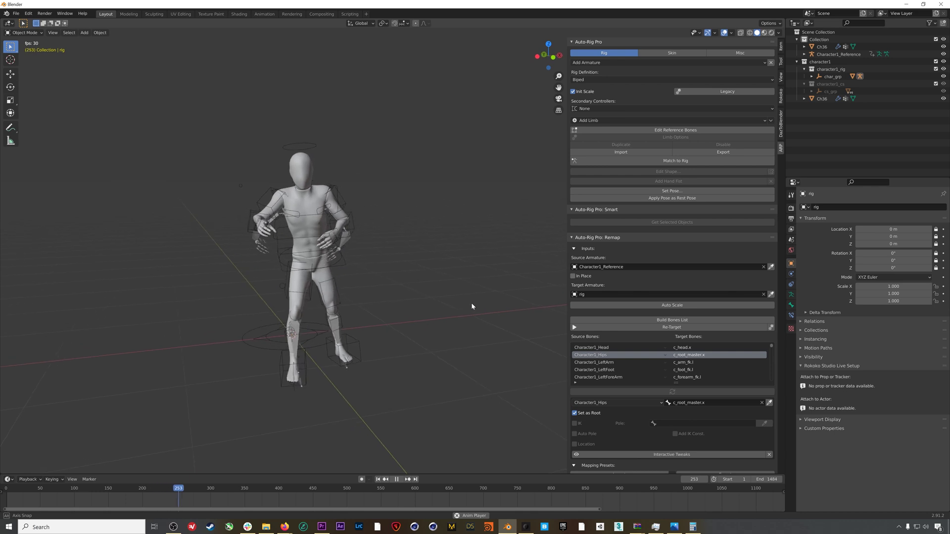